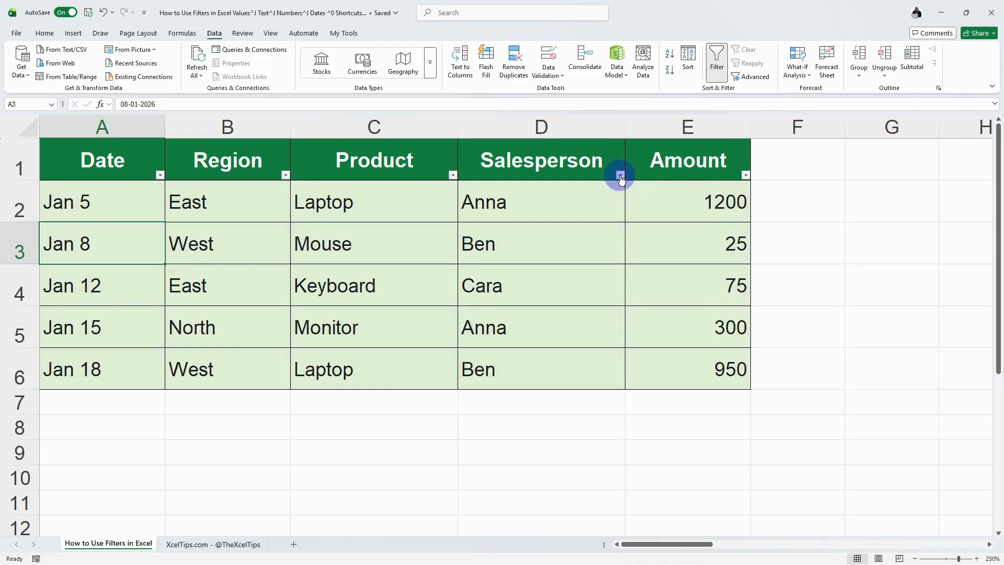
- Filter the Salesperson column to show only the first salesperson in the value list, excluding the other two
left_click(623, 175)
left_click(524, 331)
left_click(521, 341)
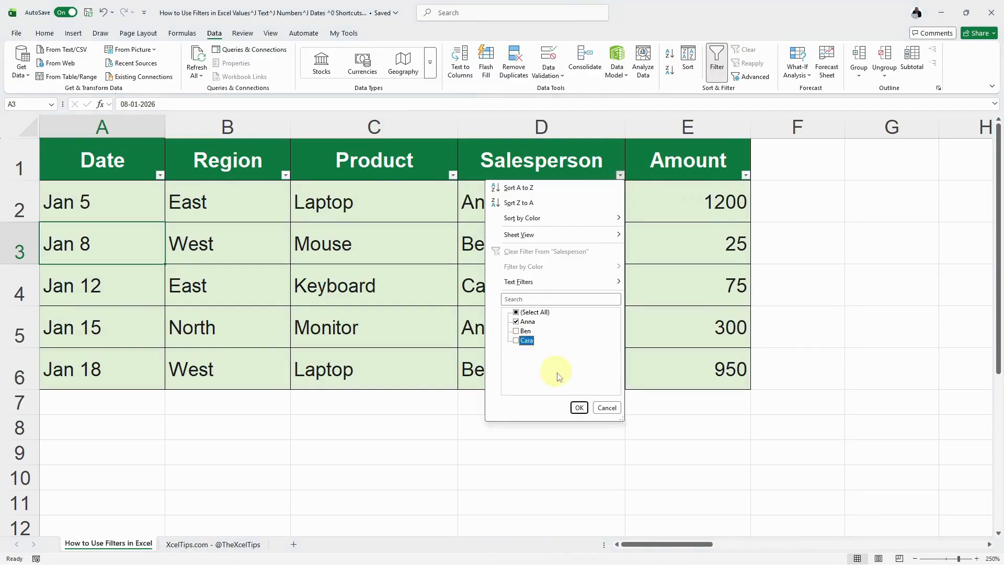
left_click(579, 406)
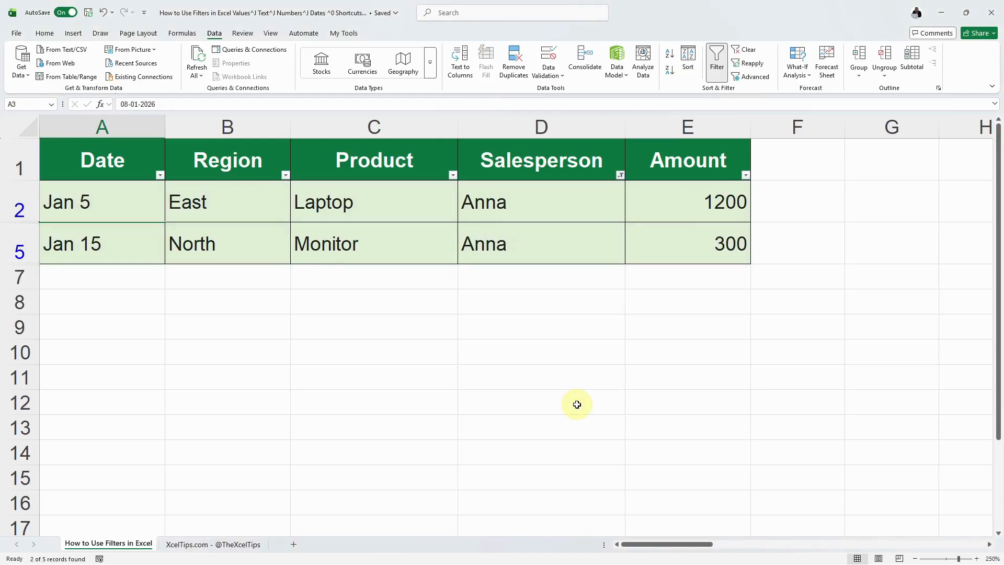
- Restore all rows by reselecting every value in the Salesperson column's filter
left_click(620, 175)
left_click(516, 312)
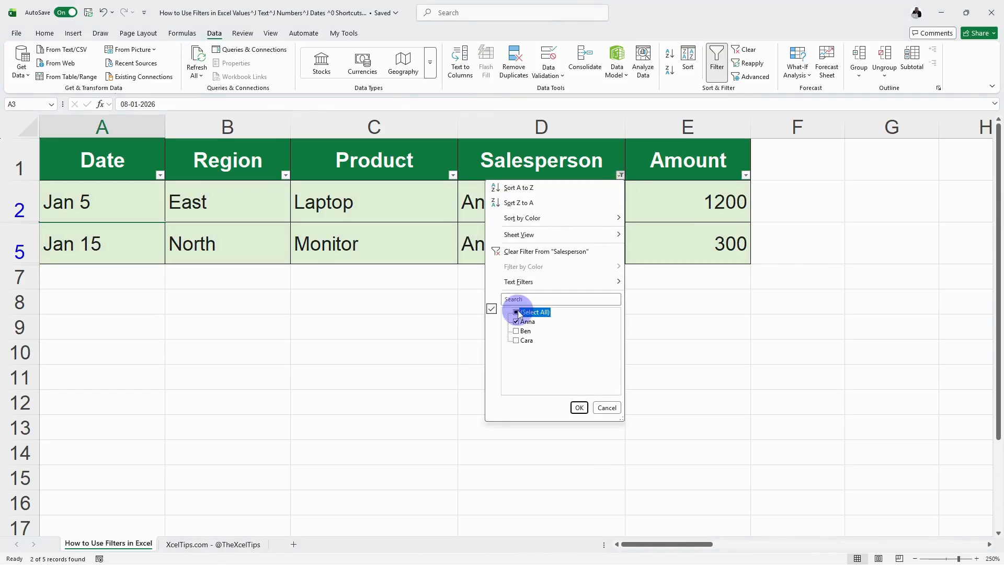
left_click(579, 408)
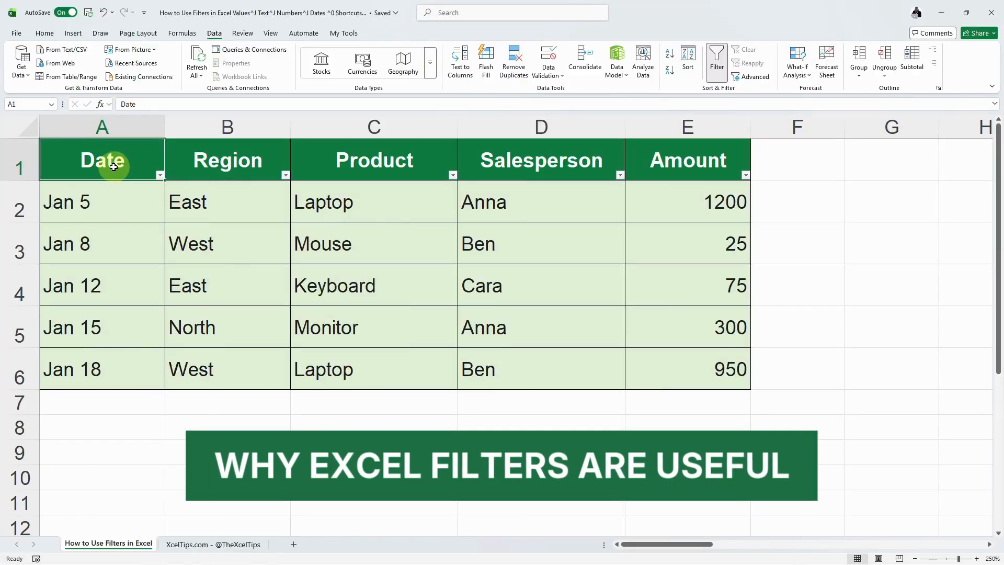
- Go through the table's header cells Date, Region, Product, Salesperson and Amount
left_click(201, 161)
left_click(374, 159)
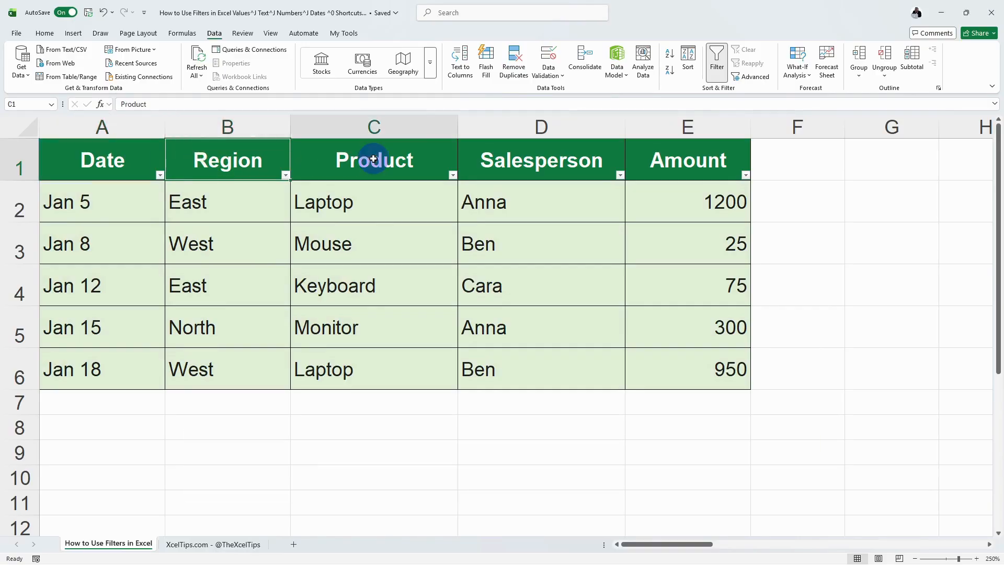
left_click(507, 159)
left_click(656, 160)
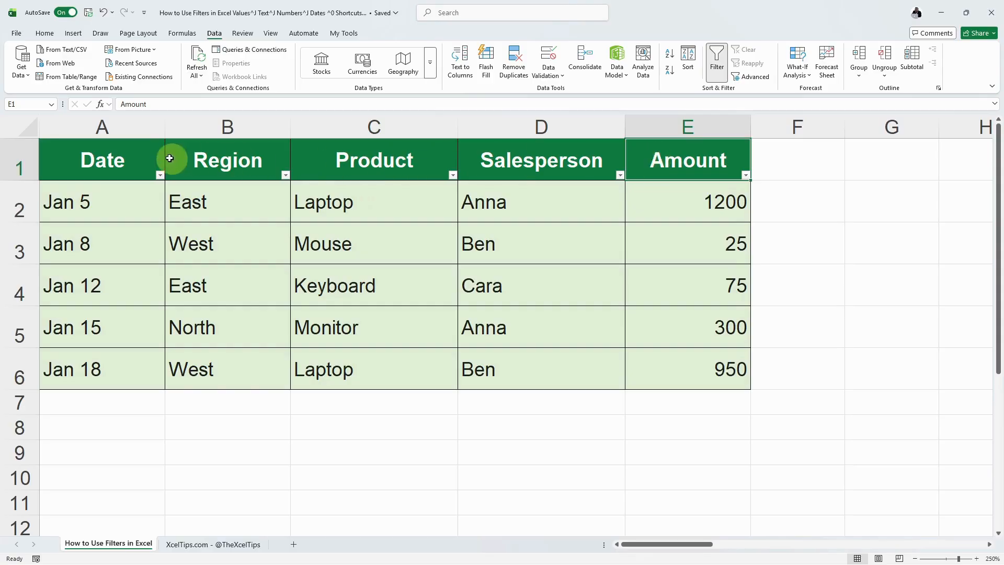
left_click(120, 150)
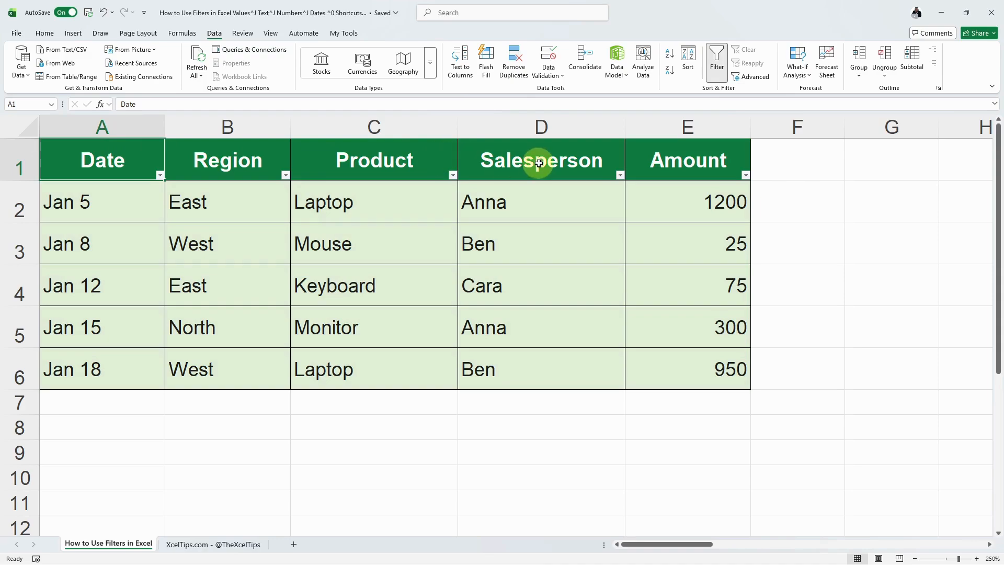
- Limit the Salesperson column to the first listed salesperson by excluding the other two and apply the filter
left_click(622, 176)
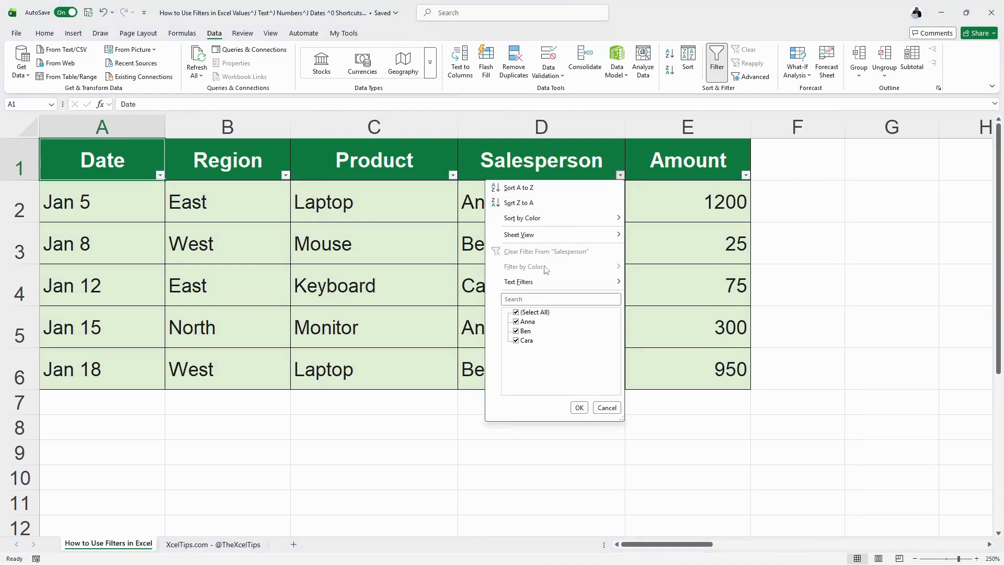
left_click(525, 330)
left_click(526, 341)
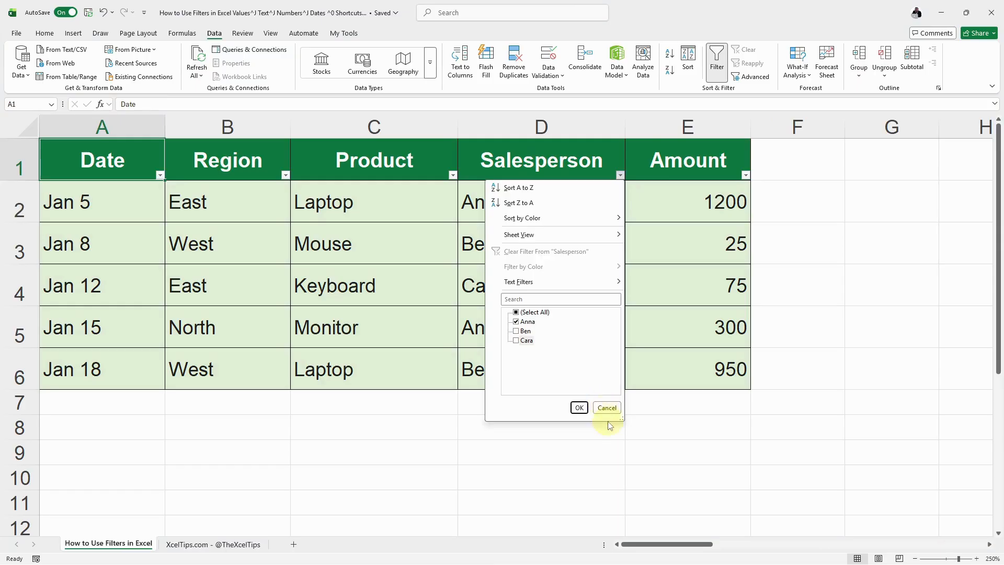
left_click(579, 407)
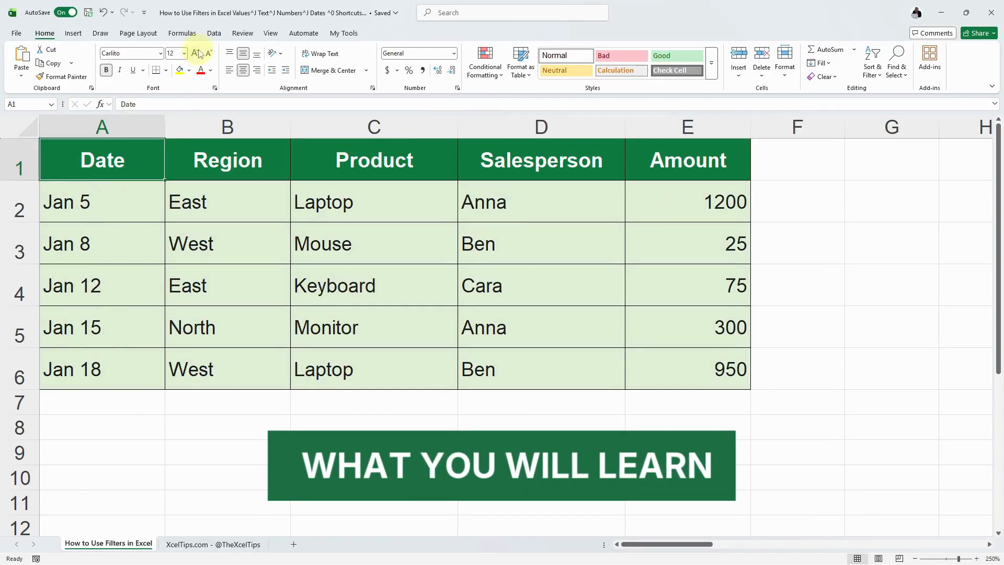
- Check that every table column from Date to Amount has its own header in row 1
left_click(213, 33)
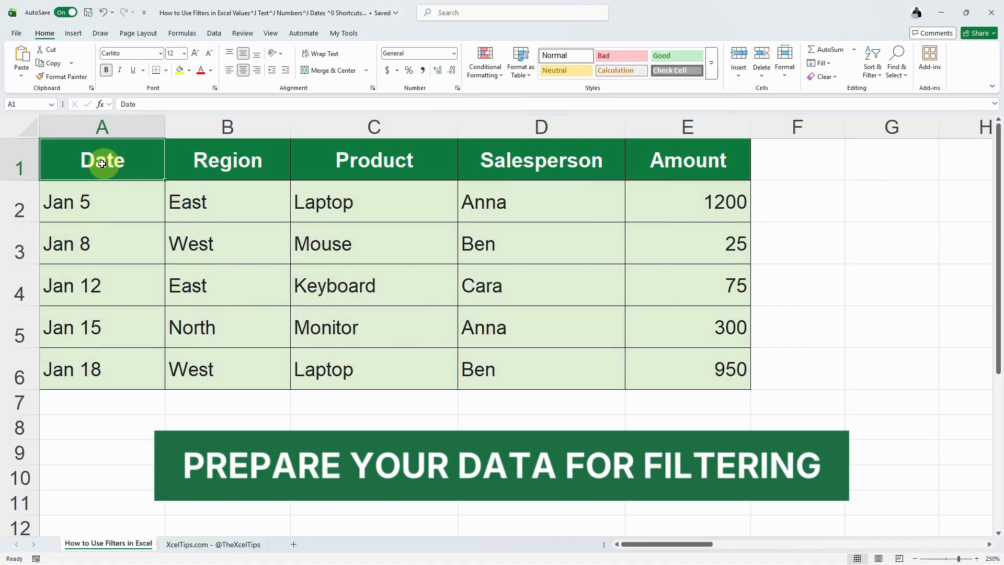
left_click(242, 160)
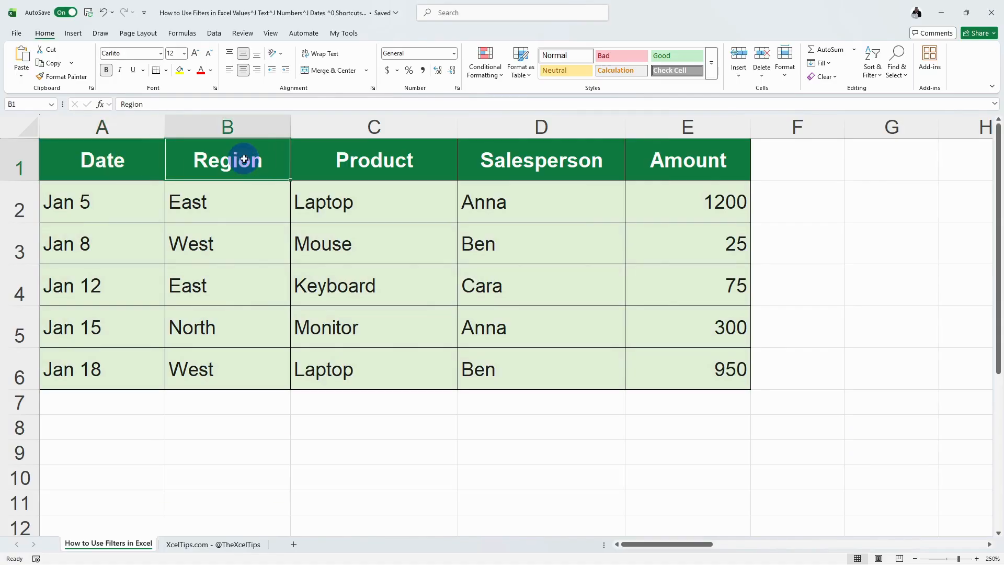
left_click(352, 157)
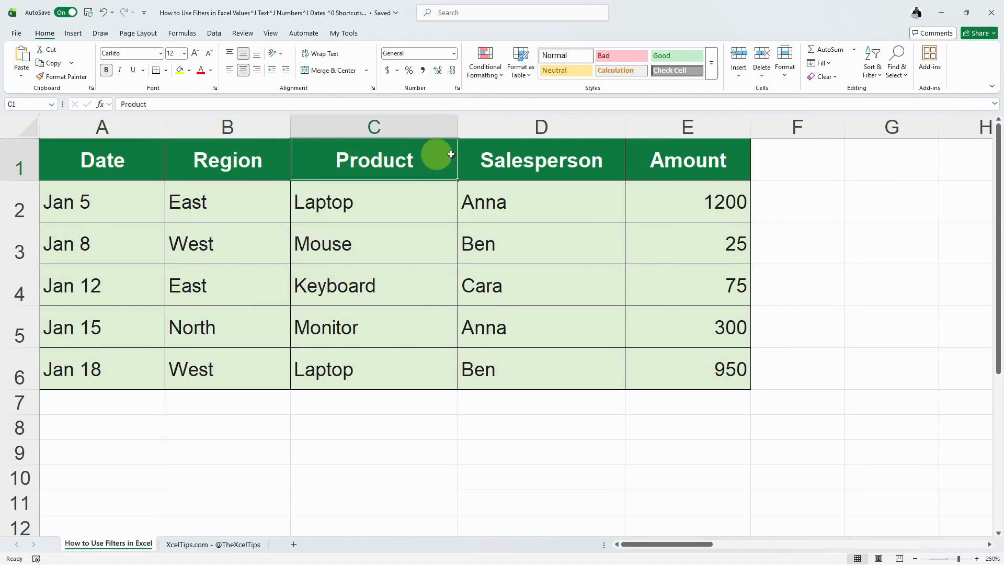
left_click(544, 153)
left_click(669, 155)
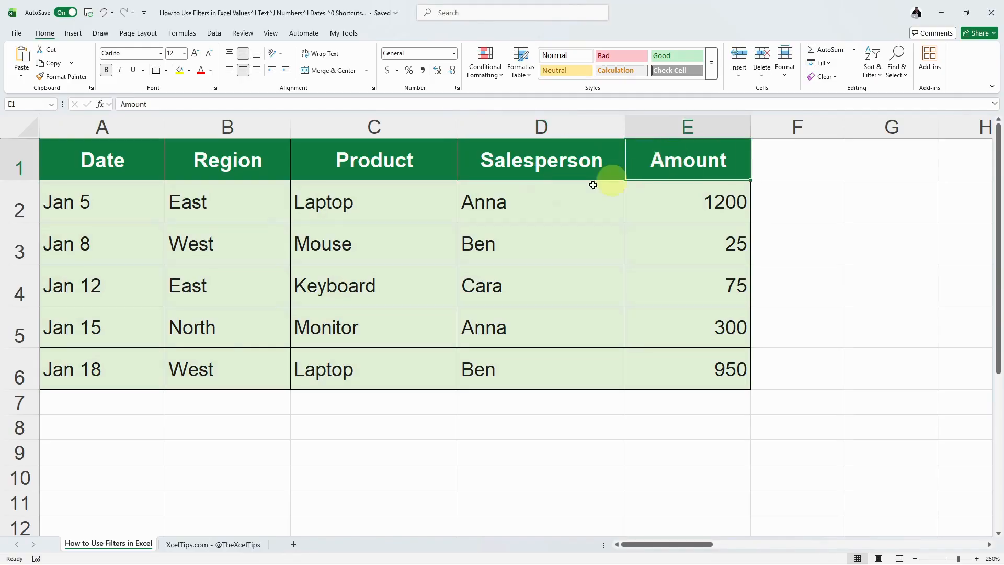
left_click(134, 197)
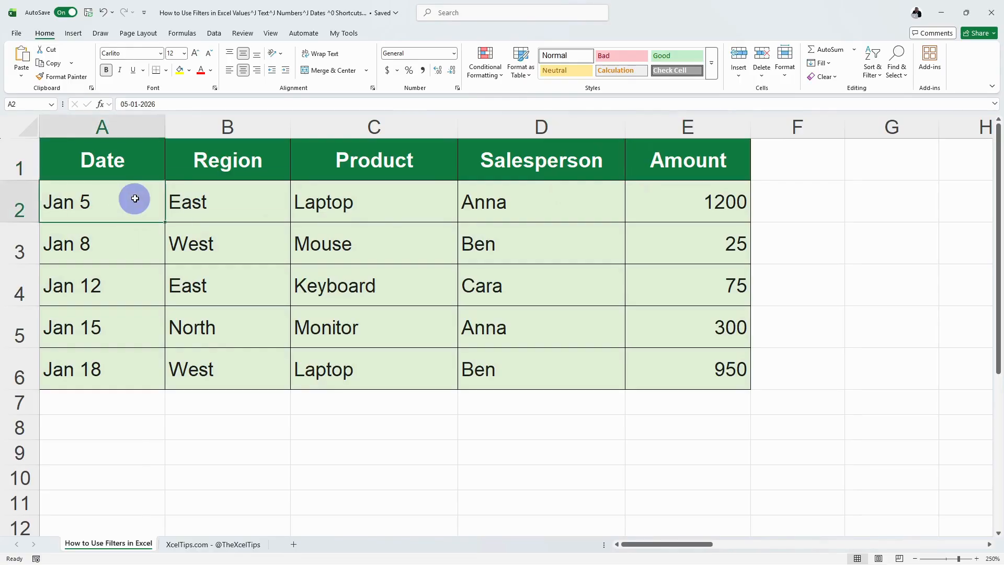
left_click_drag(103, 161, 617, 156)
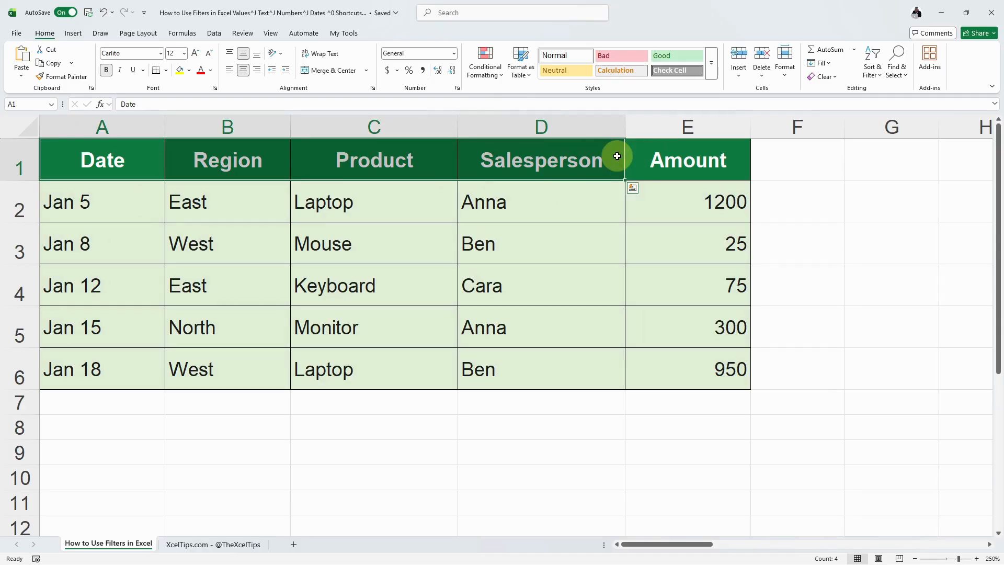
- Inspect the data rows for consistent value types, selecting the Amount values E2:E6 and the Date values A2:A6
left_click(90, 202)
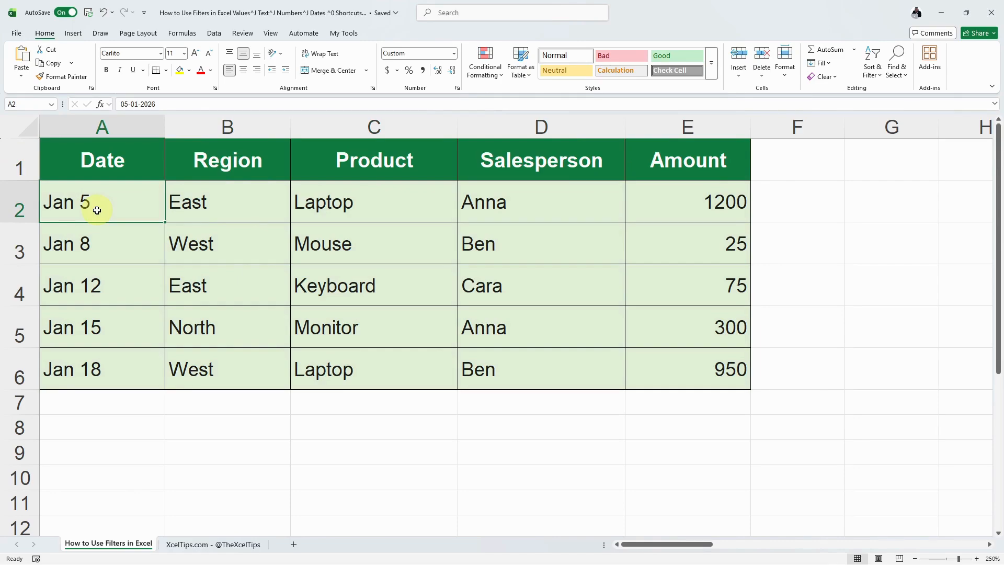
left_click(681, 204)
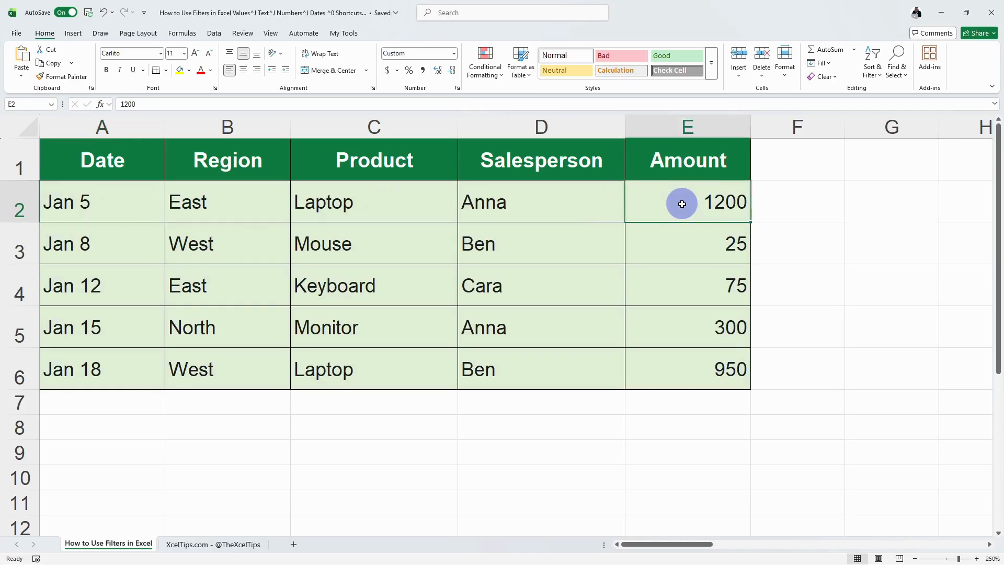
left_click_drag(682, 204, 669, 369)
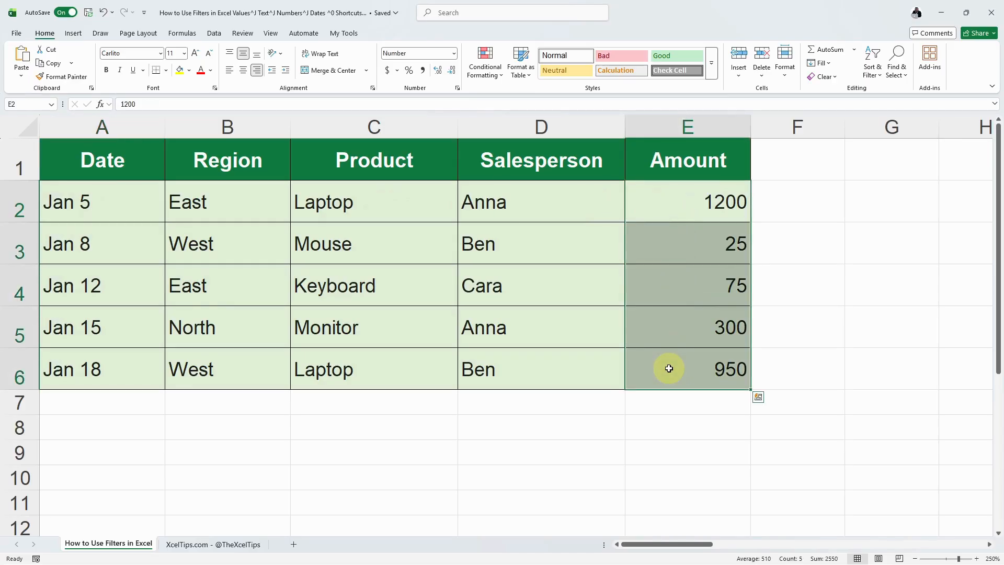
left_click_drag(87, 202, 90, 366)
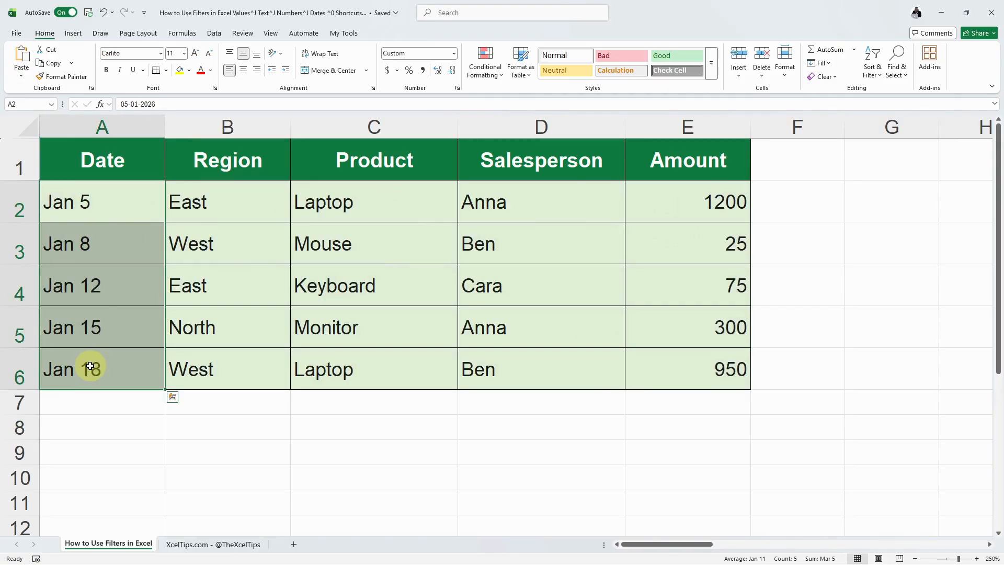
left_click(97, 303)
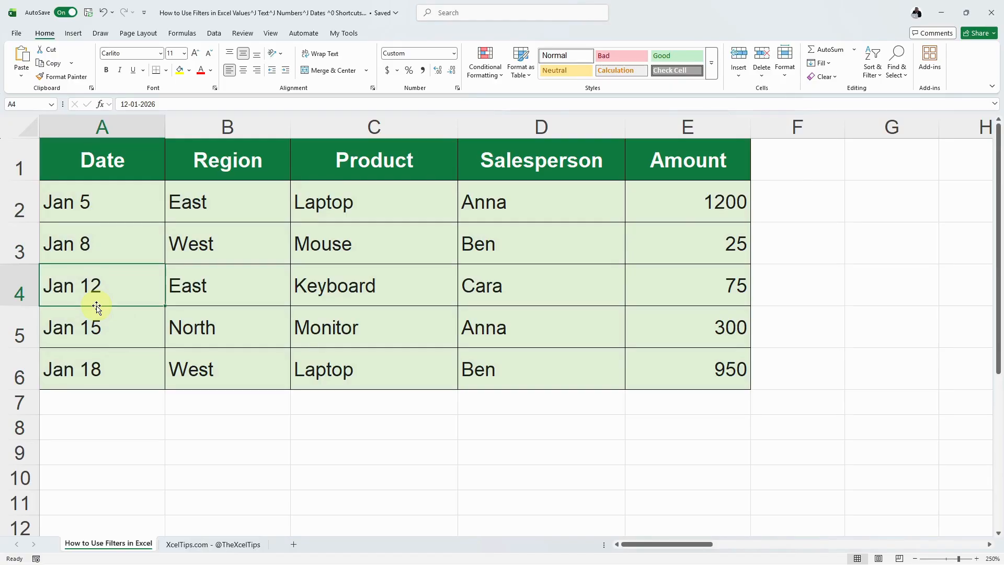
left_click(315, 250)
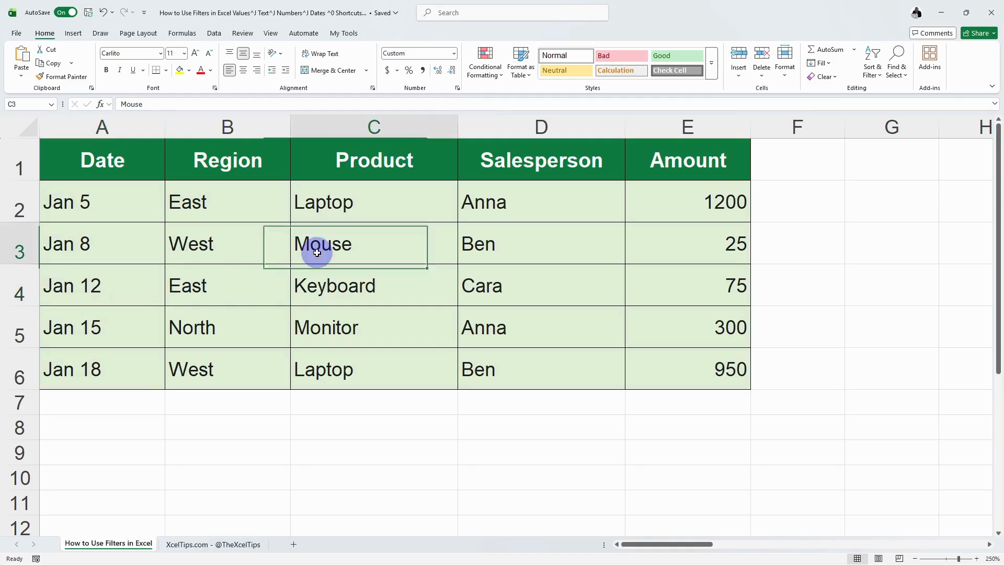
left_click(253, 235)
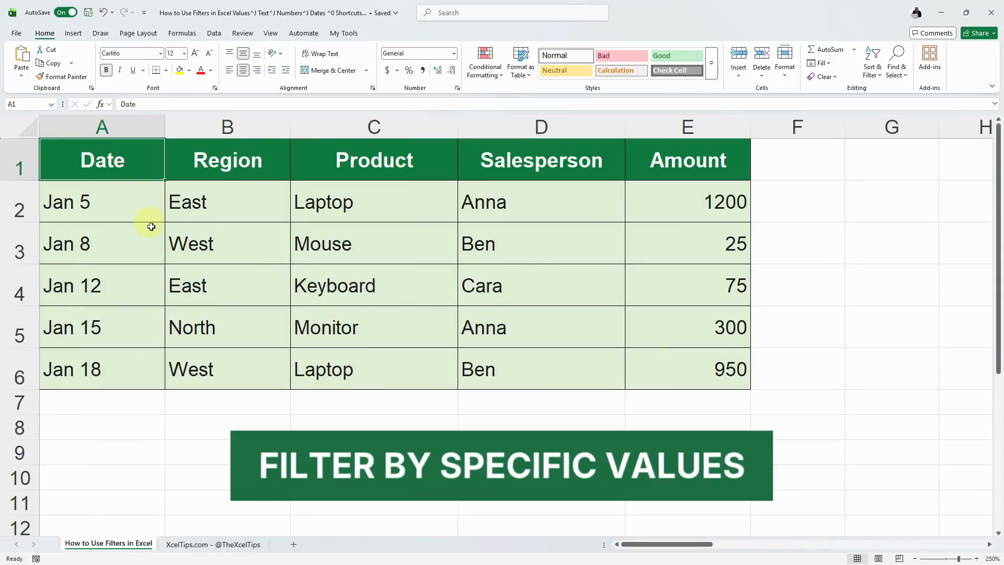
- Turn on filtering for the sales table from the Keyboard cell C4 inside the data
left_click(155, 242)
left_click(230, 283)
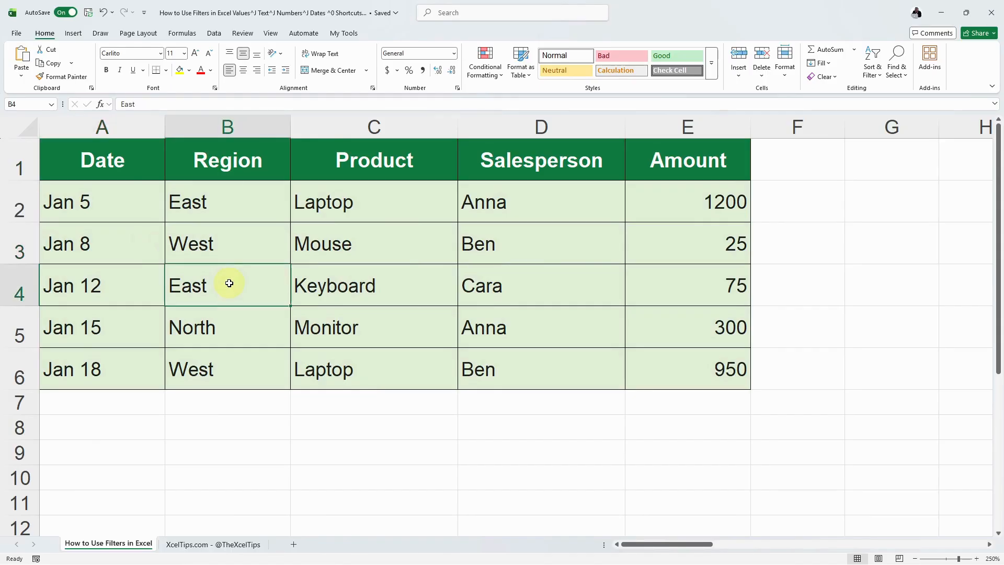
left_click(335, 270)
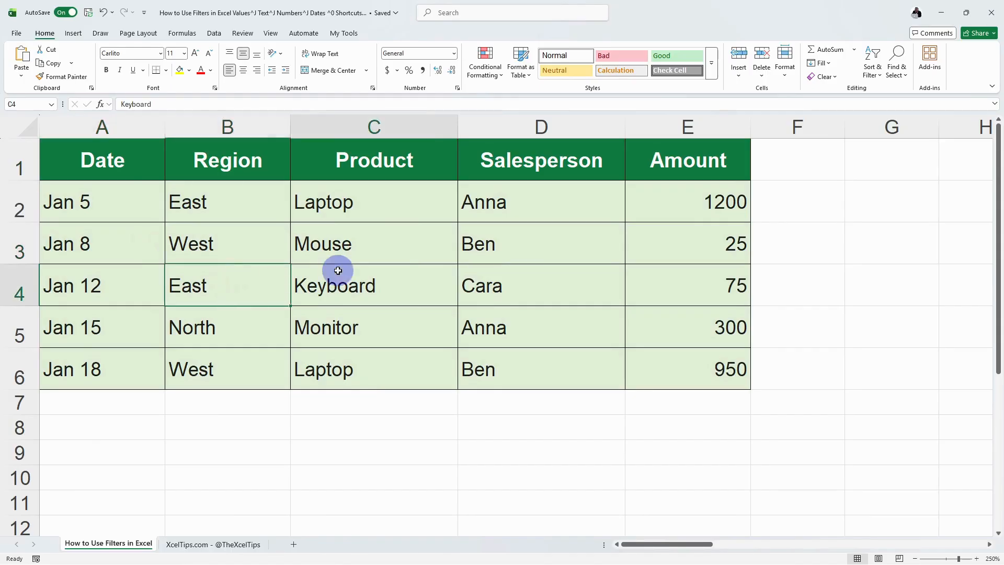
left_click(215, 33)
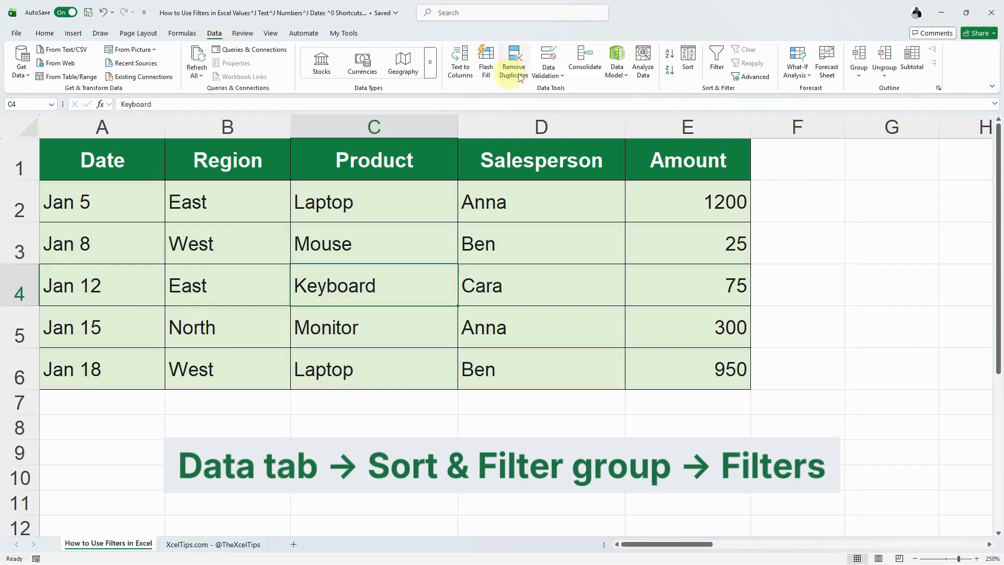
left_click(716, 67)
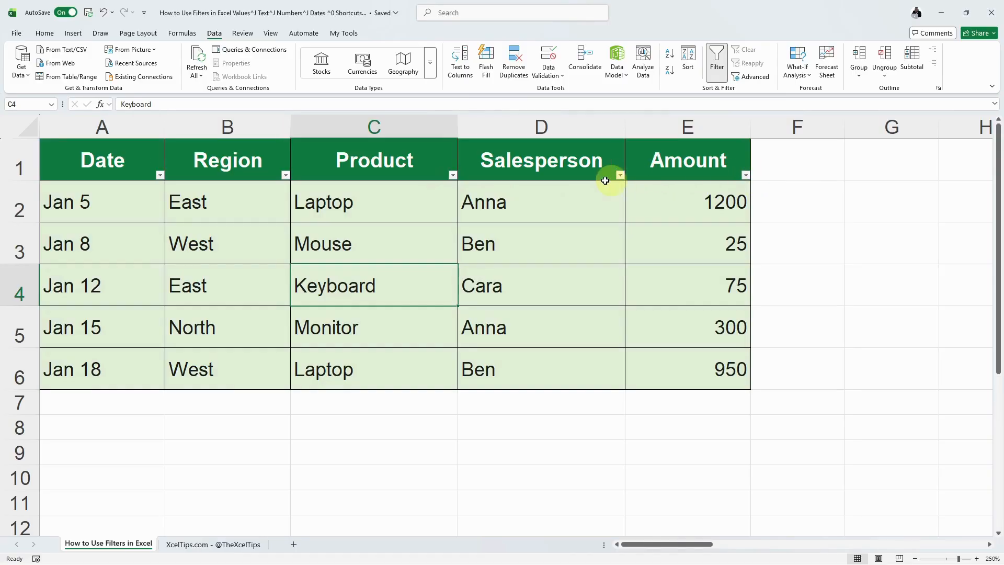
- Filter the Region column to show only the East rows
left_click(286, 176)
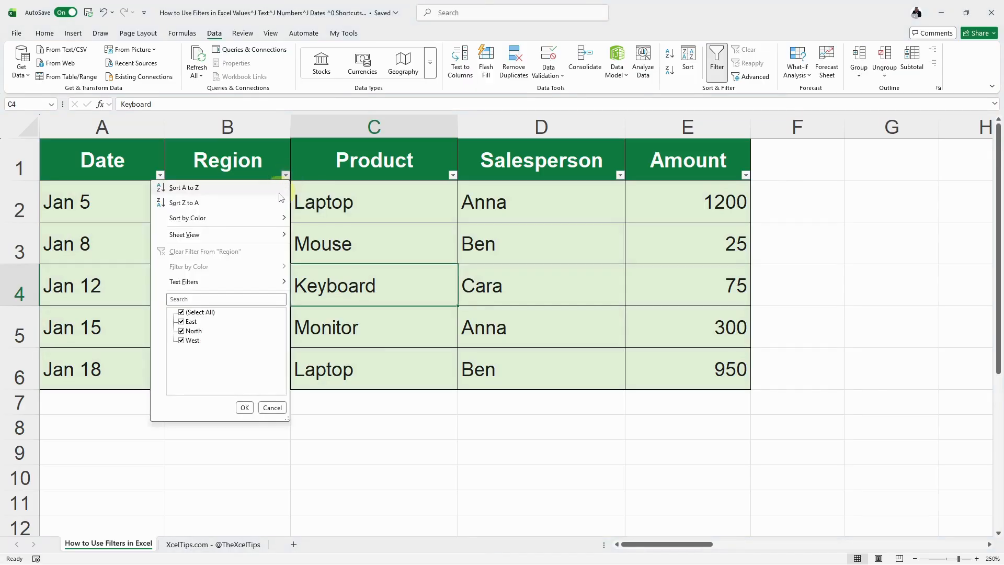
left_click(182, 312)
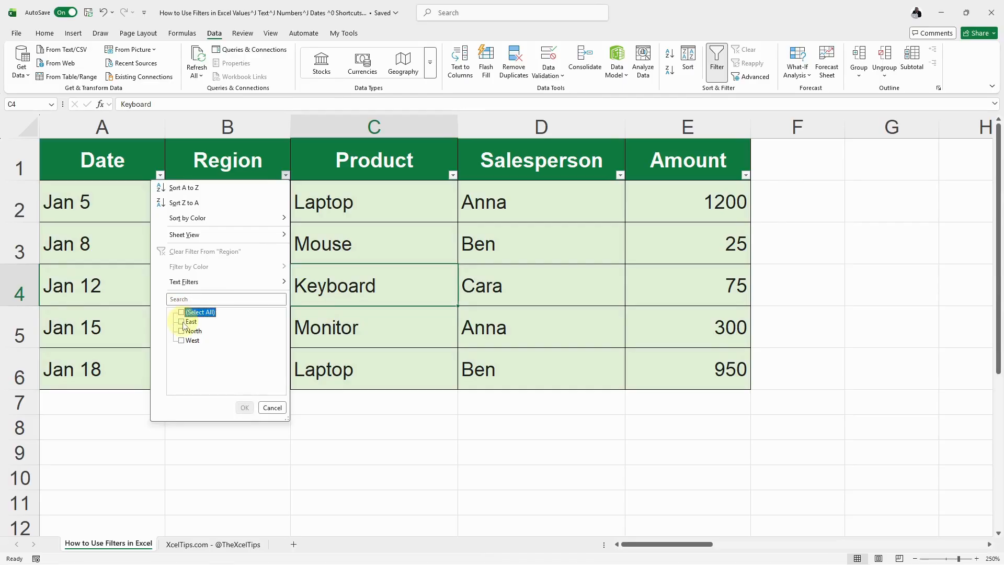
left_click(182, 322)
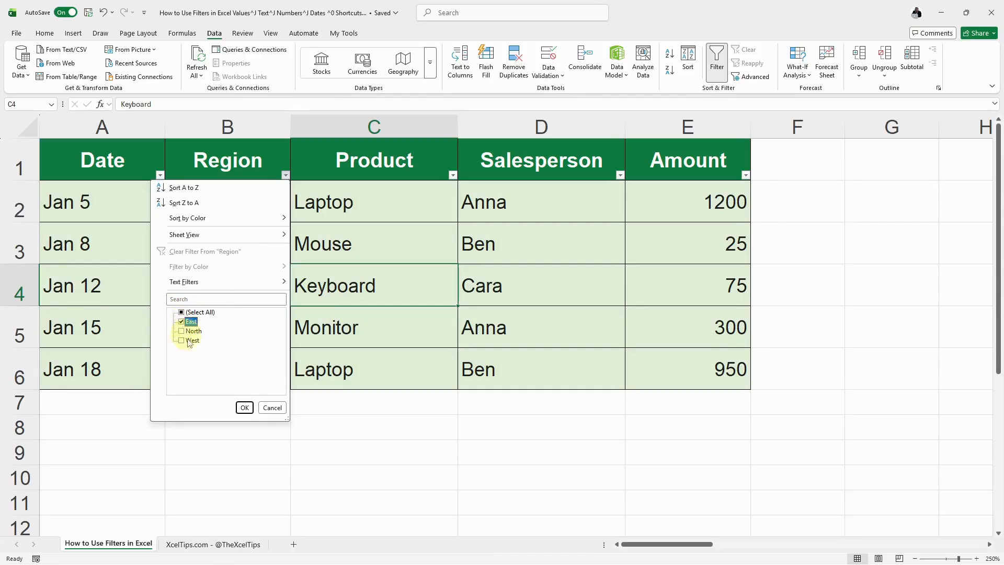
left_click(244, 410)
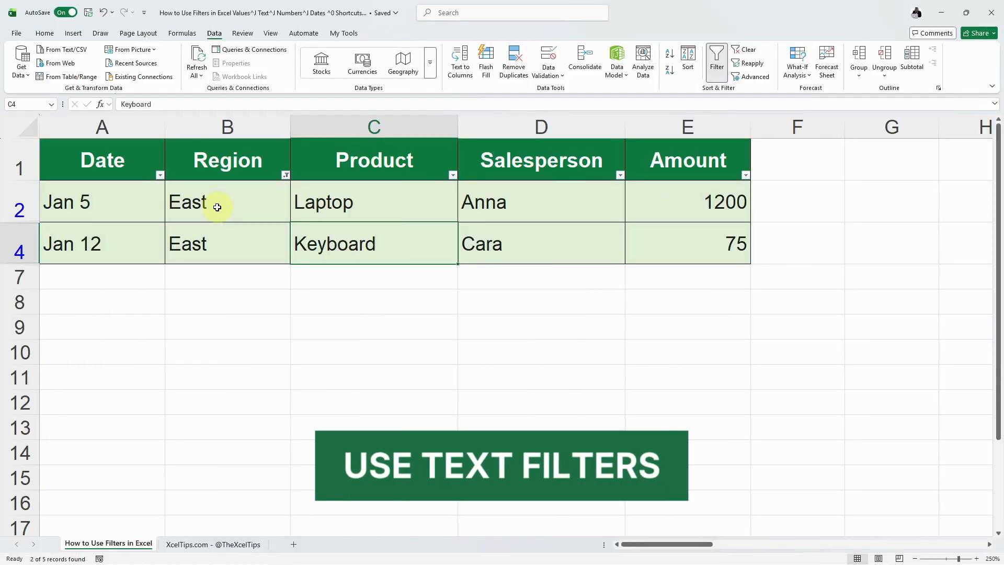
- Show all regions again by reselecting every value in the Region column's filter
left_click(287, 175)
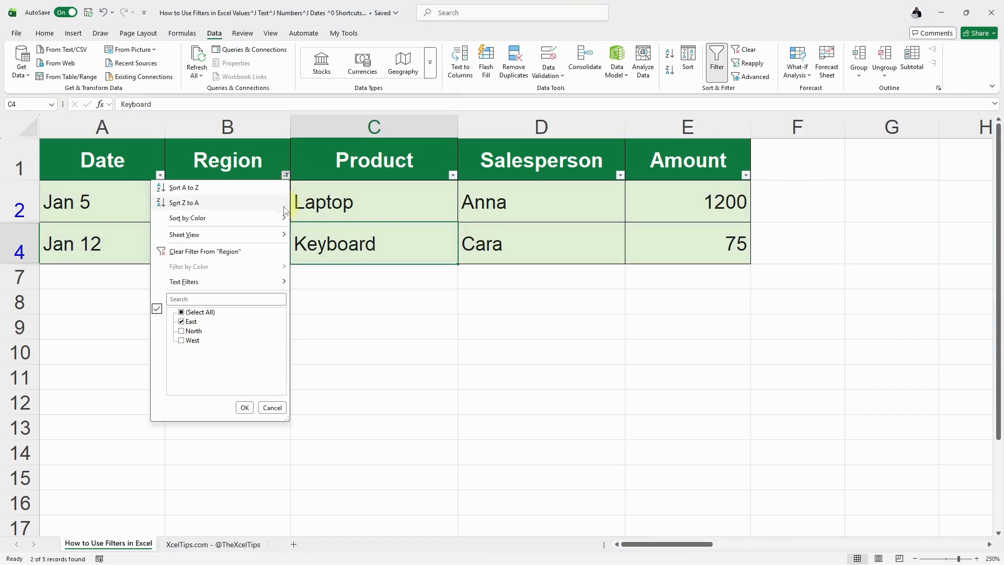
left_click(182, 313)
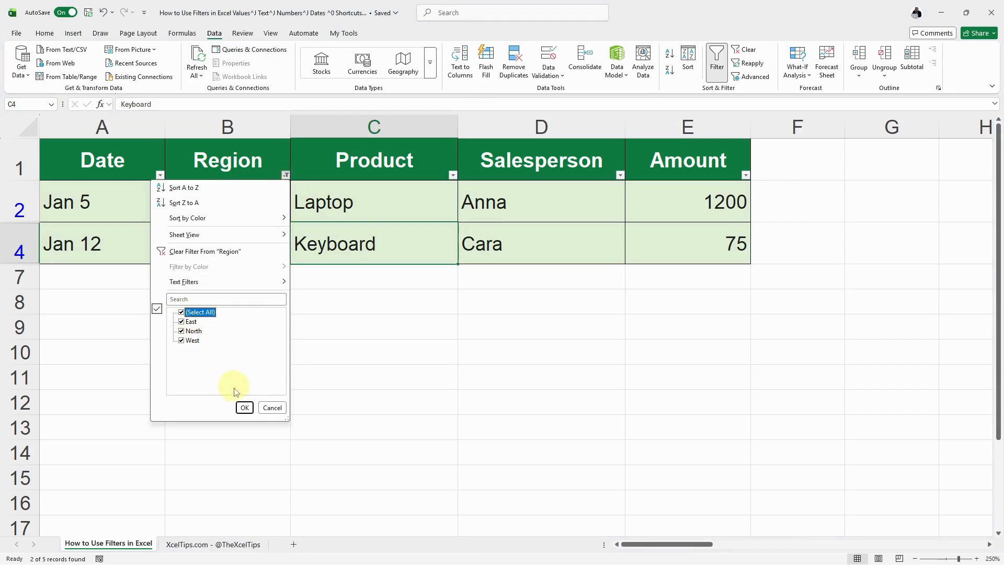
left_click(242, 408)
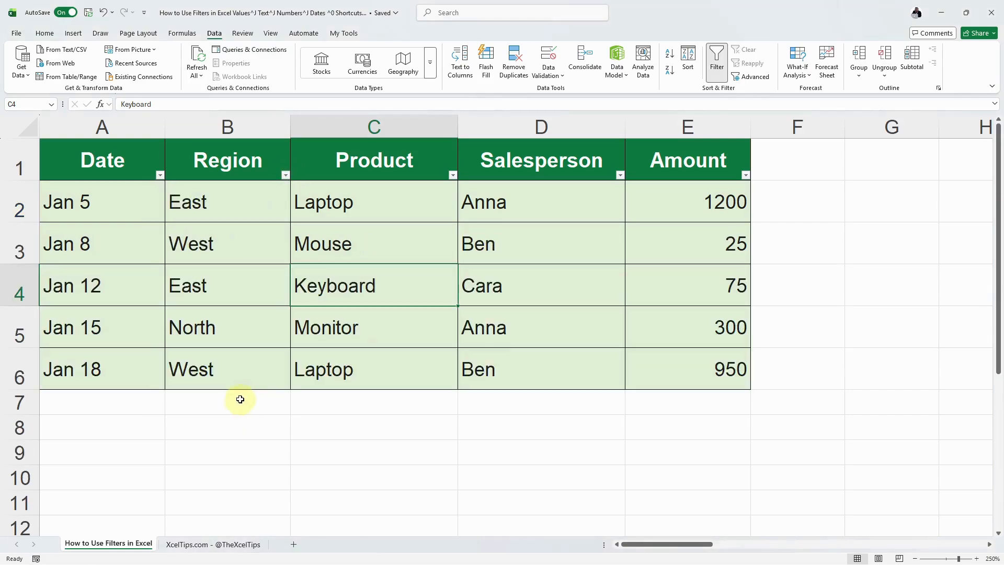
- Filter the Product column with a text filter that shows only rows containing "Laptop"
left_click(454, 176)
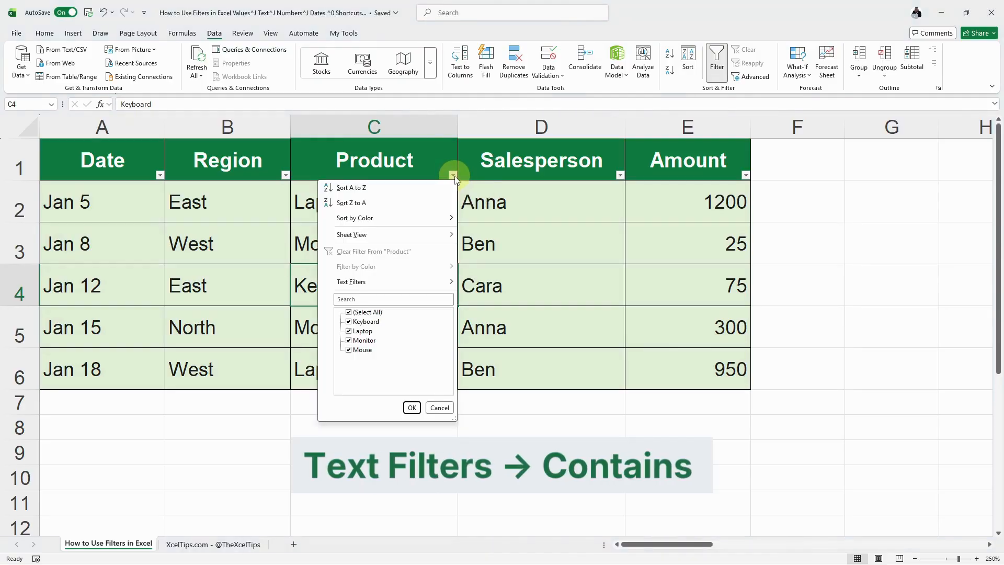
left_click(365, 283)
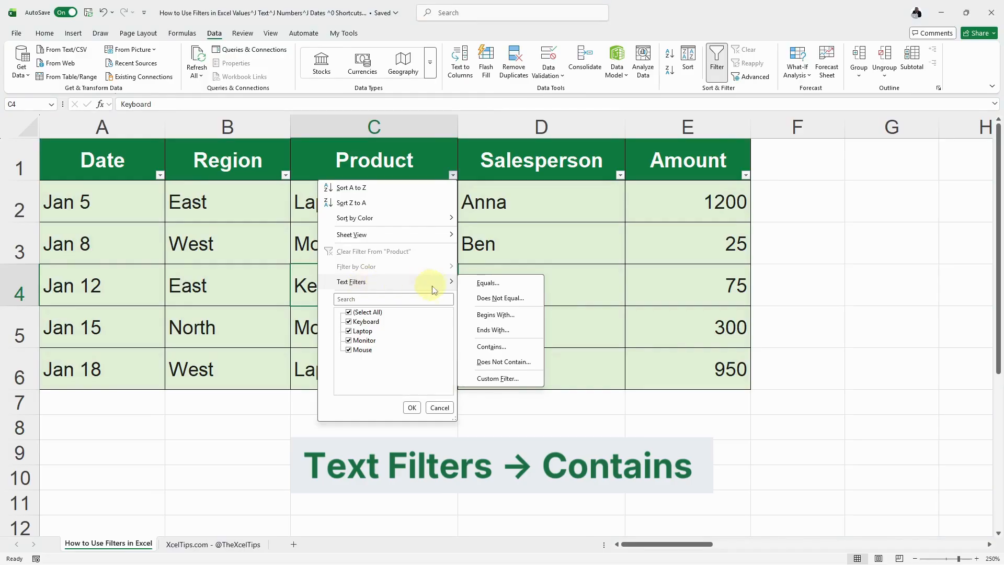
left_click(511, 350)
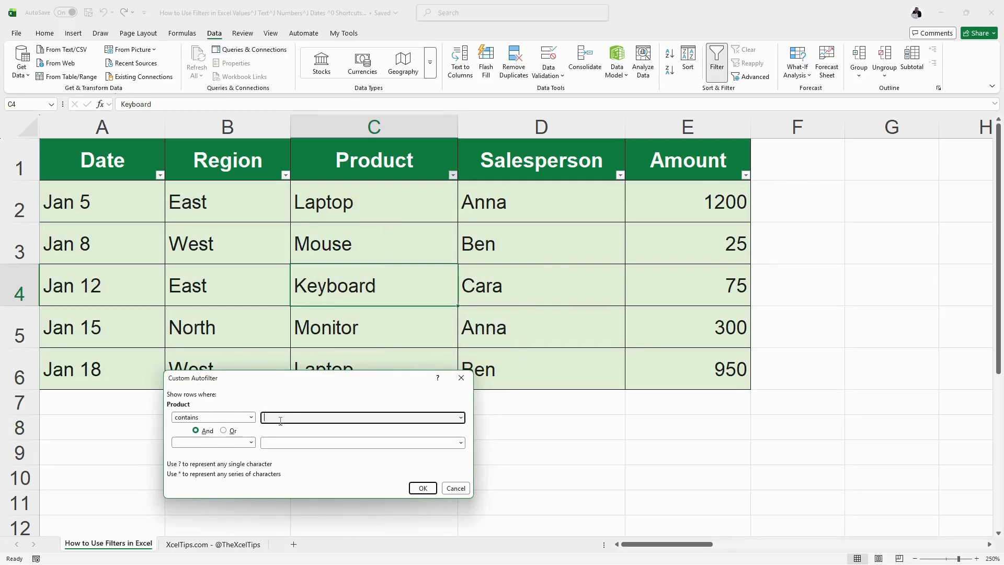
type("Laptop")
left_click(421, 489)
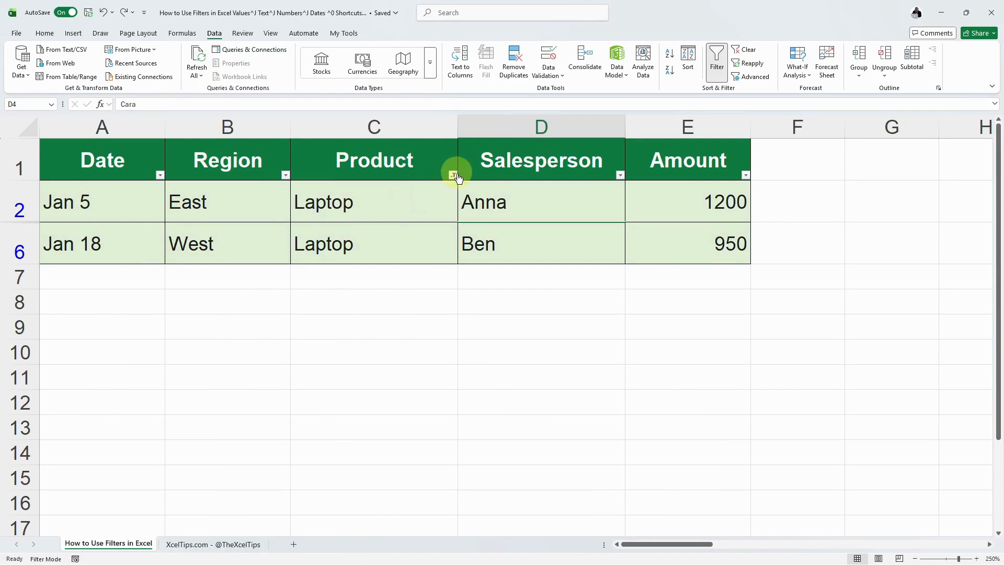
- Show all products again by applying the Product column's filter with every value selected
left_click(454, 175)
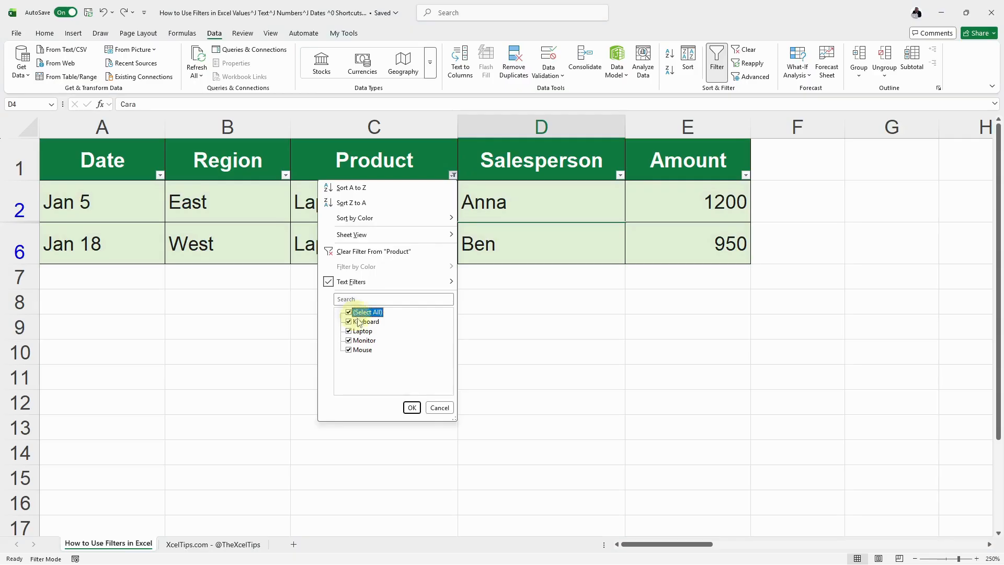
left_click(412, 407)
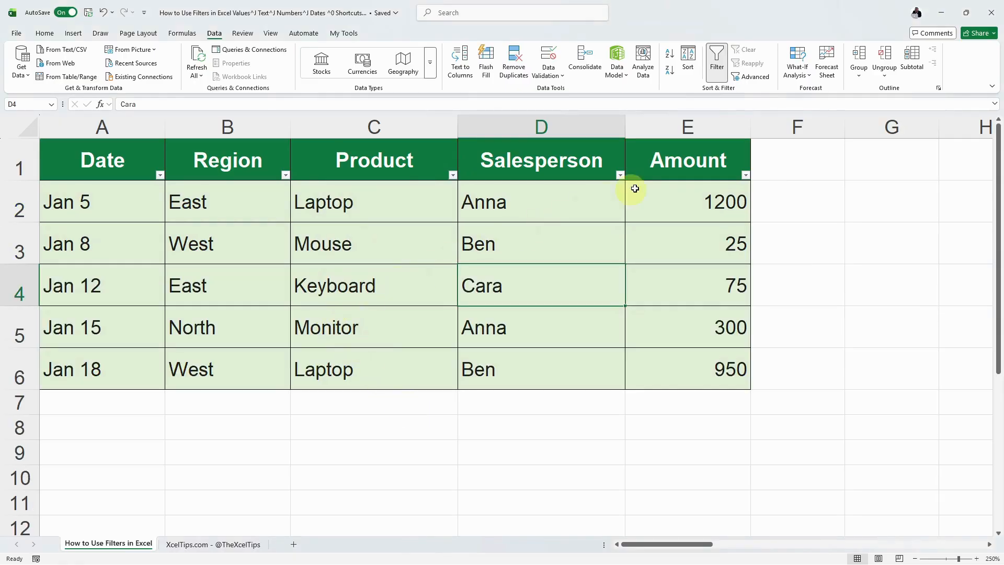
- Filter the Amount column with a number filter for values greater than 500
left_click(747, 176)
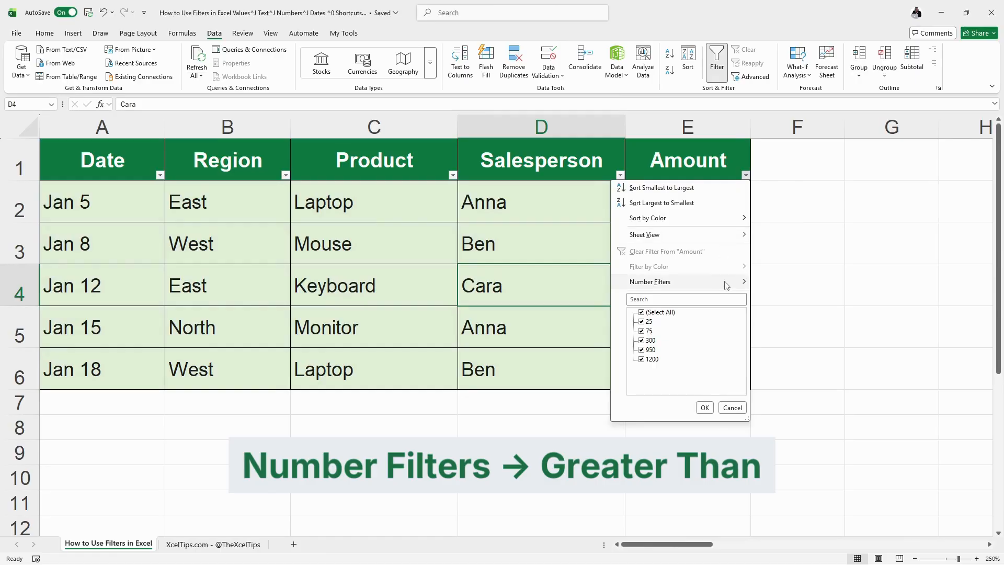
mouse_move(727, 288)
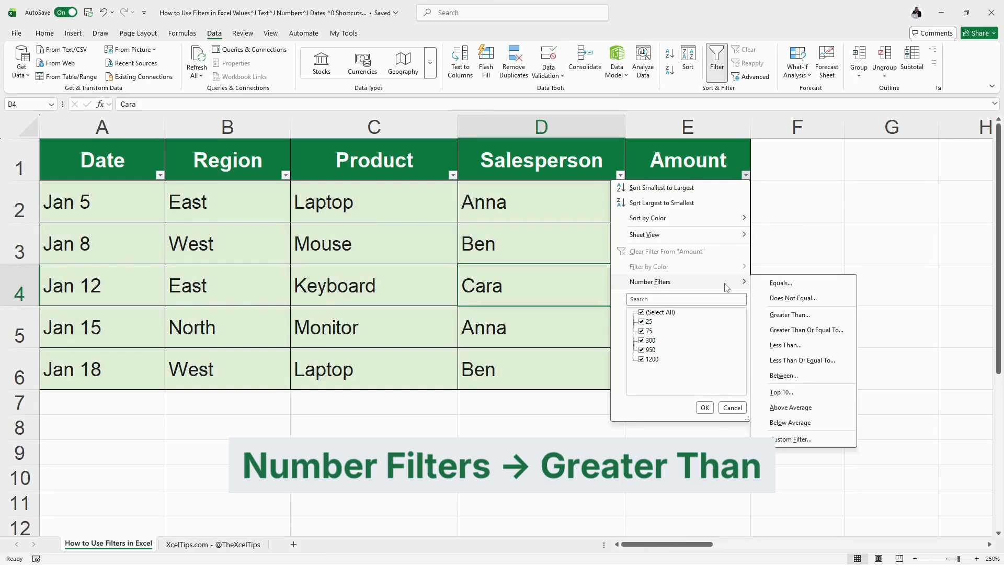
left_click(799, 318)
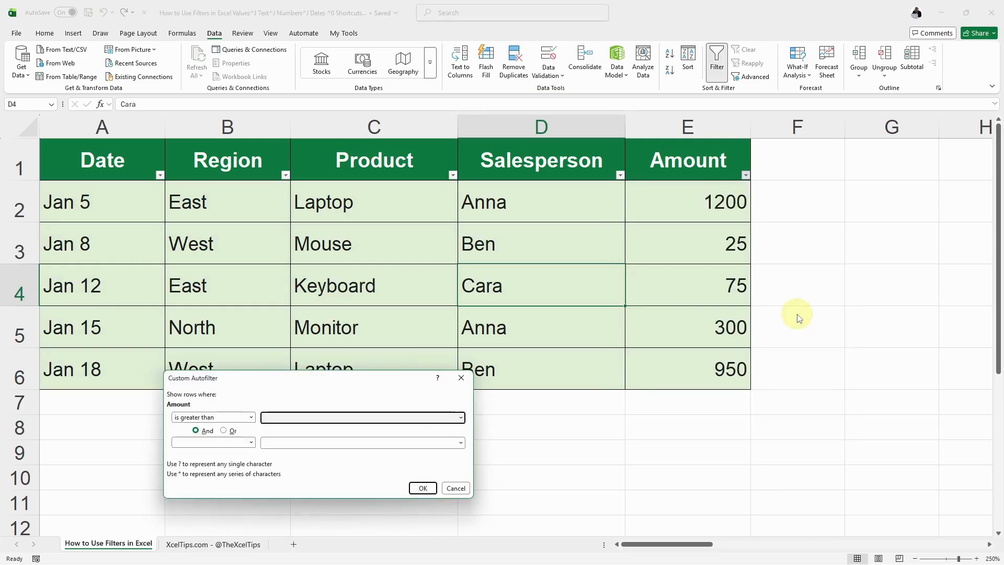
type("500")
left_click(423, 489)
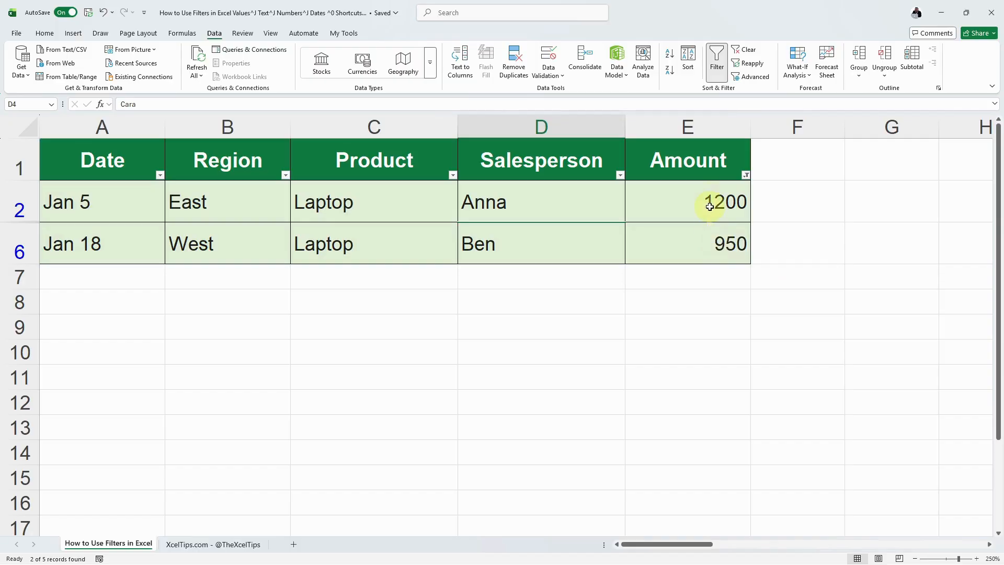
- Clear the filter from the Amount column, with the Date header cell A1 selected
left_click(746, 175)
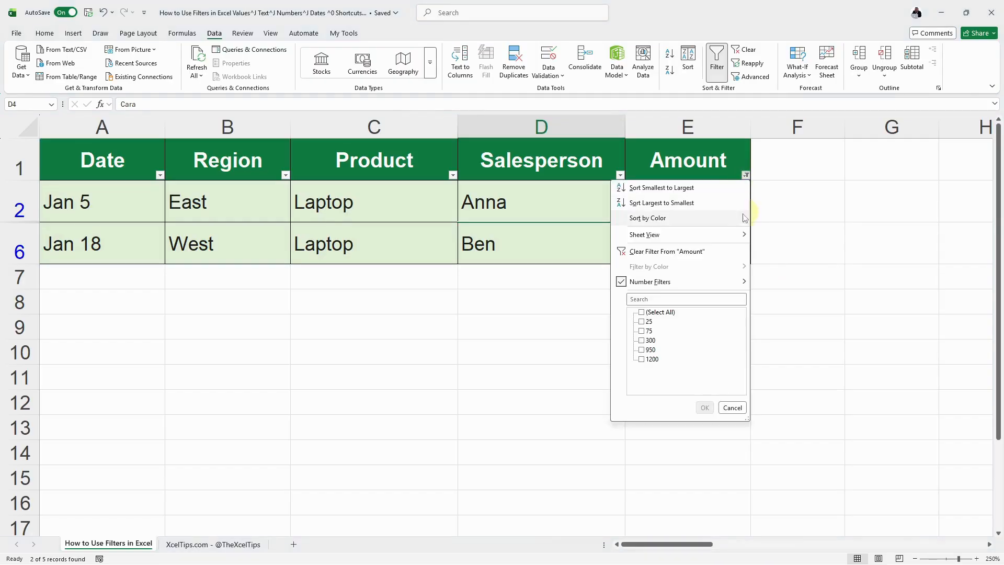
mouse_move(727, 283)
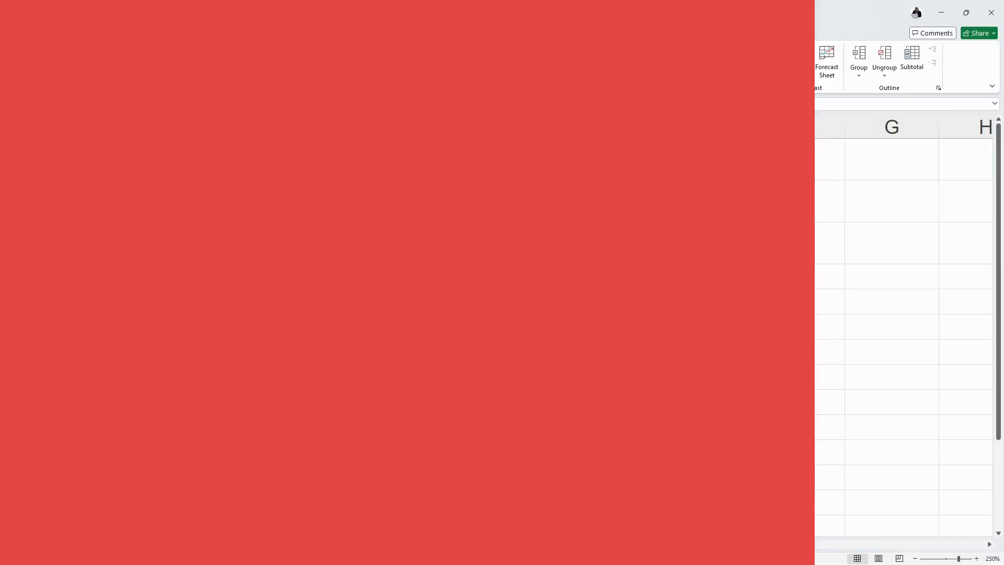
left_click(96, 157)
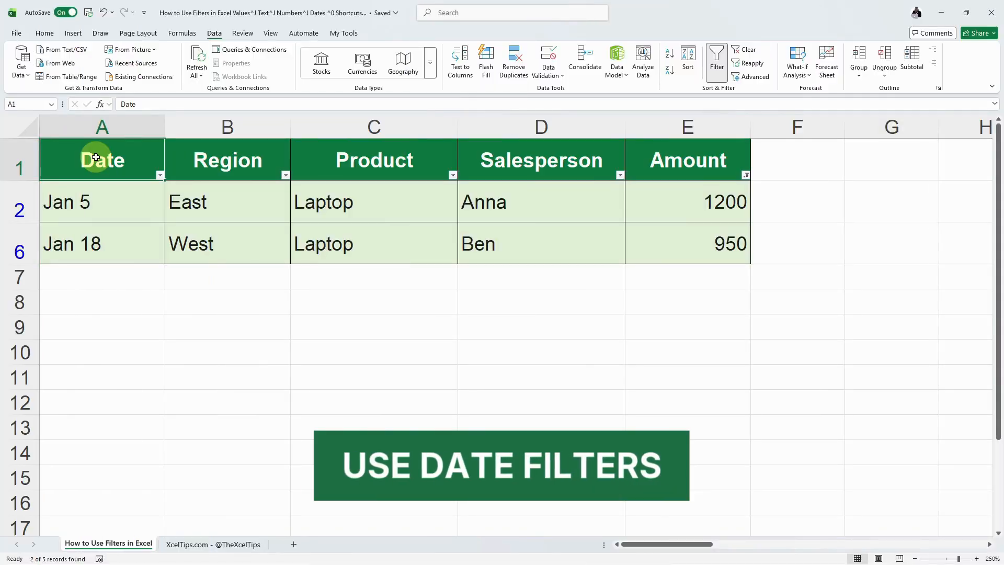
left_click(746, 176)
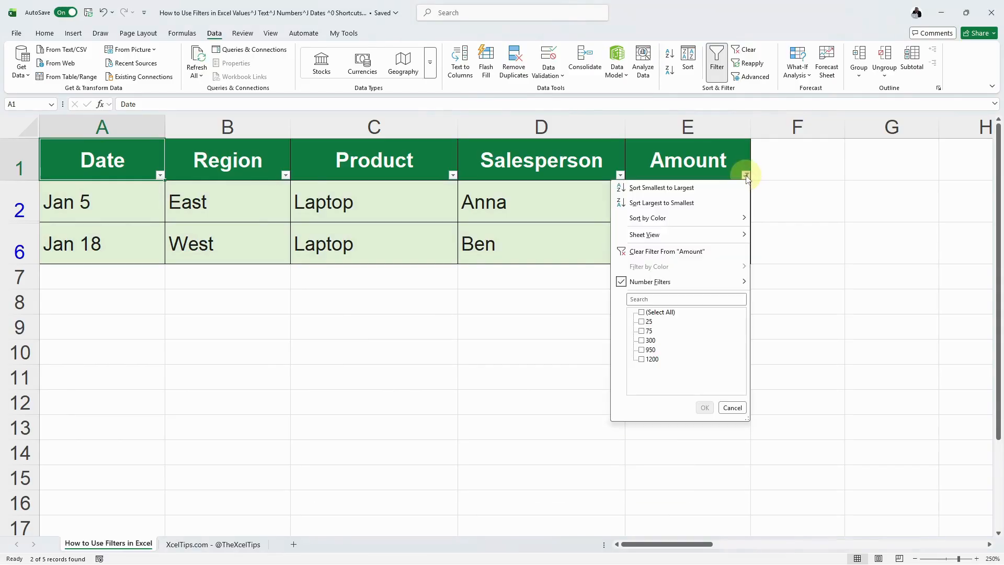
left_click(682, 252)
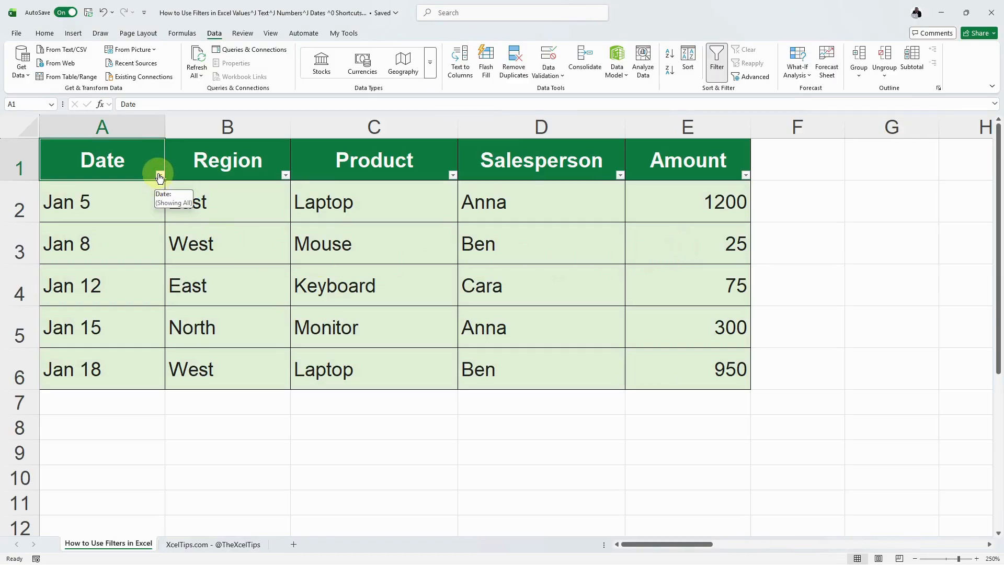
left_click(160, 176)
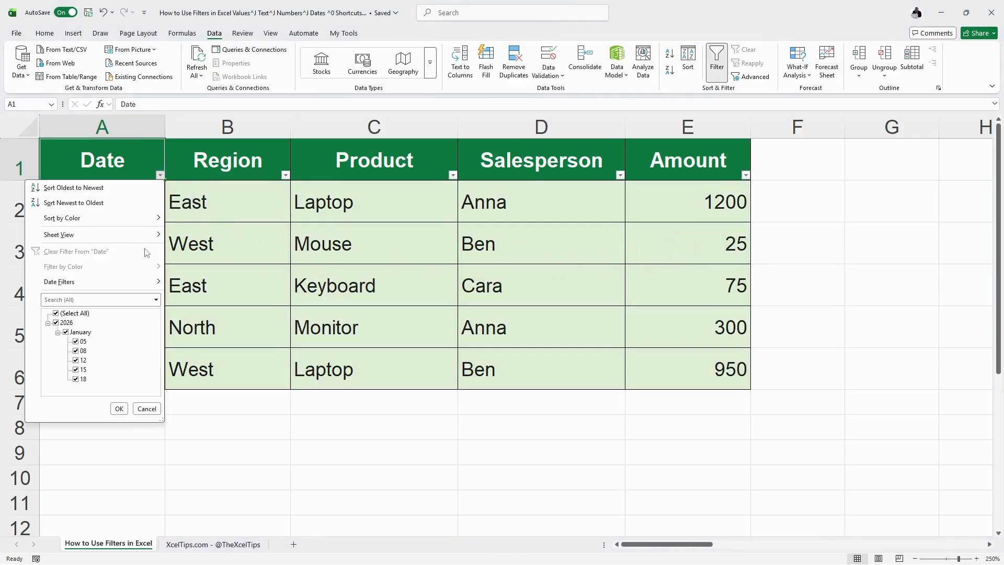
mouse_move(141, 291)
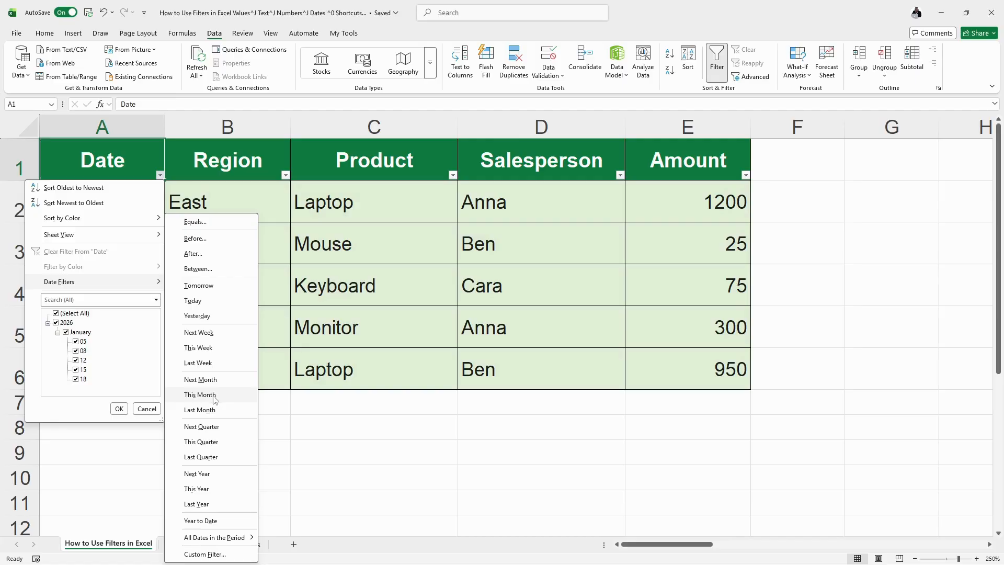
left_click(201, 255)
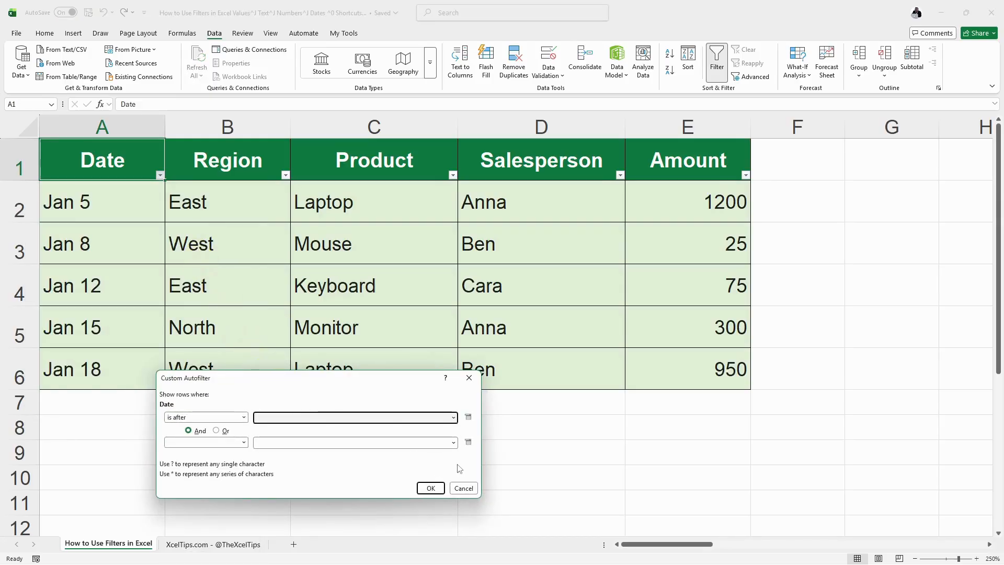
left_click(468, 417)
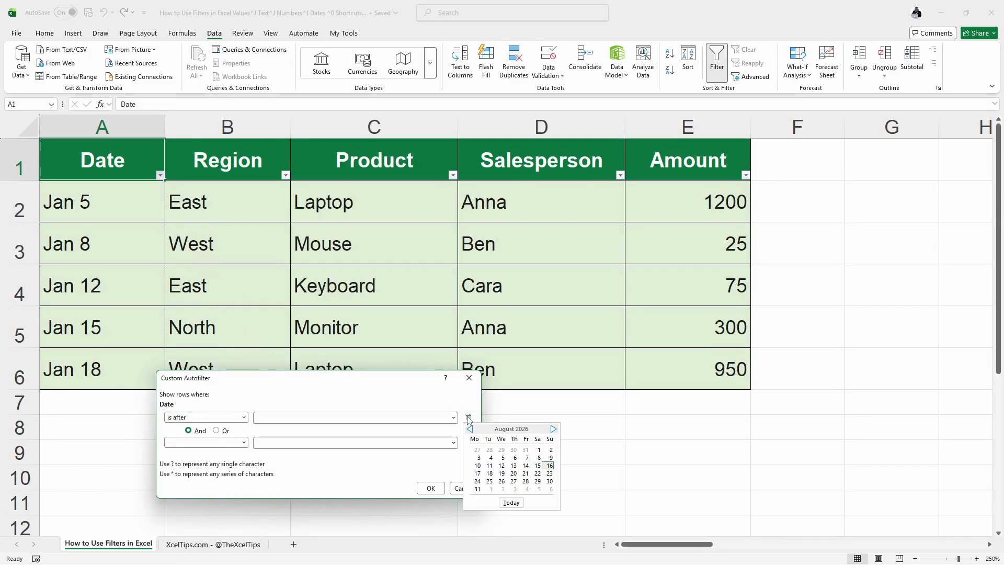
left_click(470, 429)
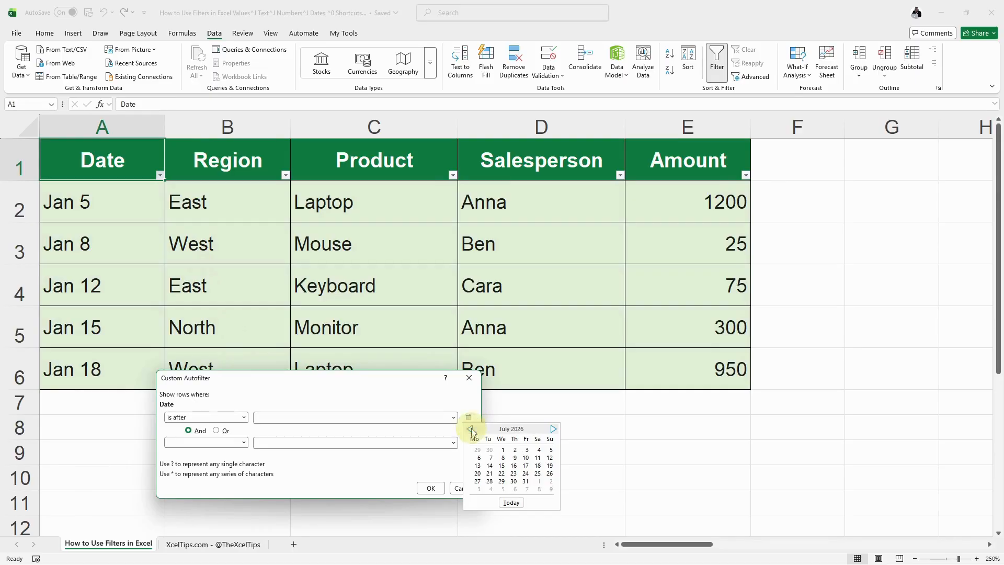
left_click(470, 429)
left_click(470, 429)
left_click(470, 429)
left_click(471, 429)
left_click(470, 429)
left_click(471, 429)
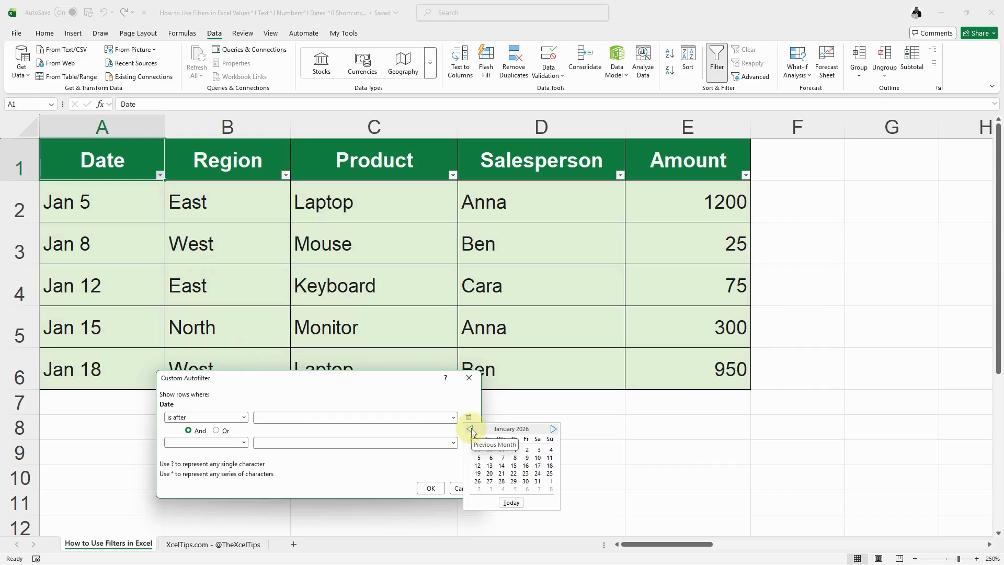
left_click(515, 459)
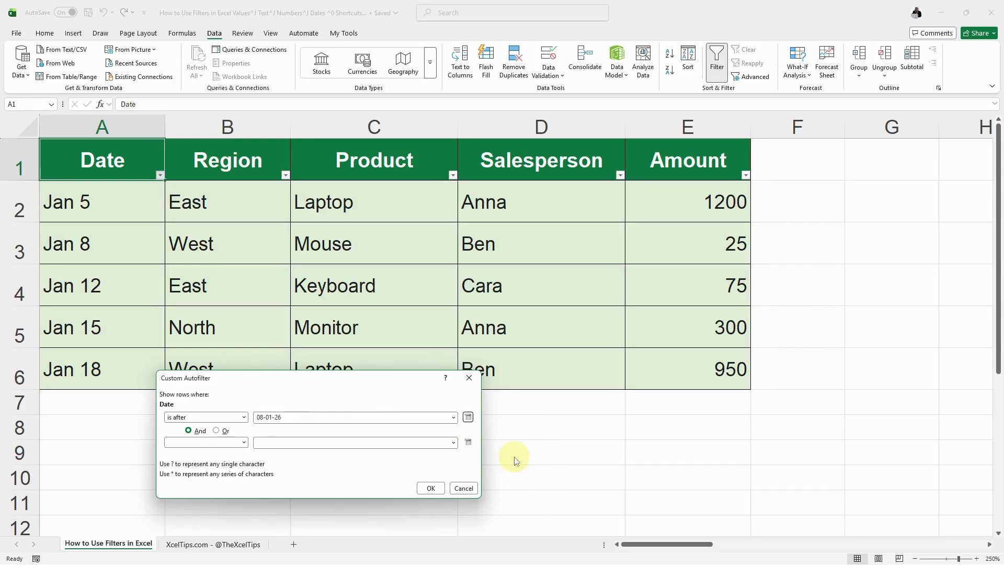
left_click(430, 489)
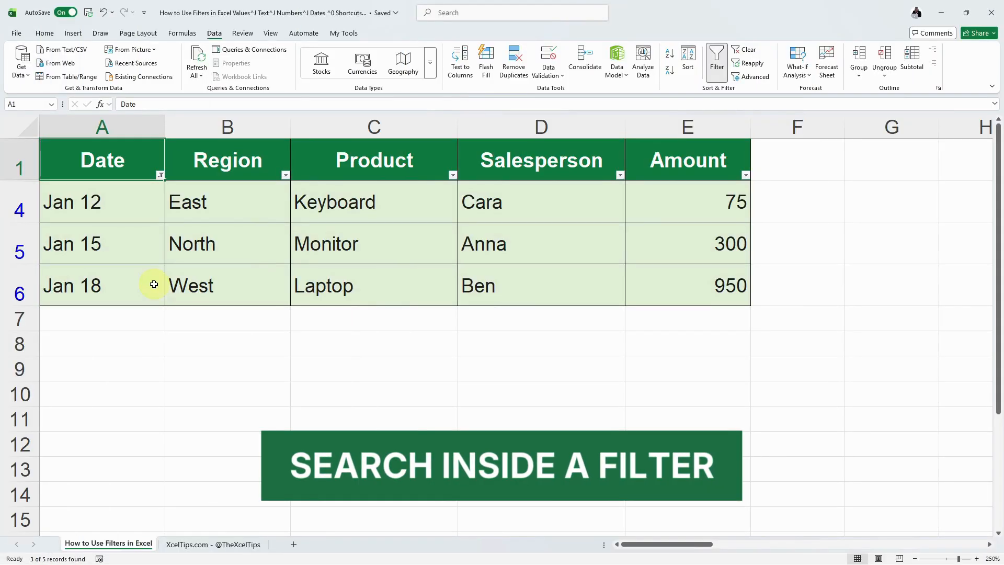
- Clear the filter from the Date column
left_click(160, 175)
left_click(76, 251)
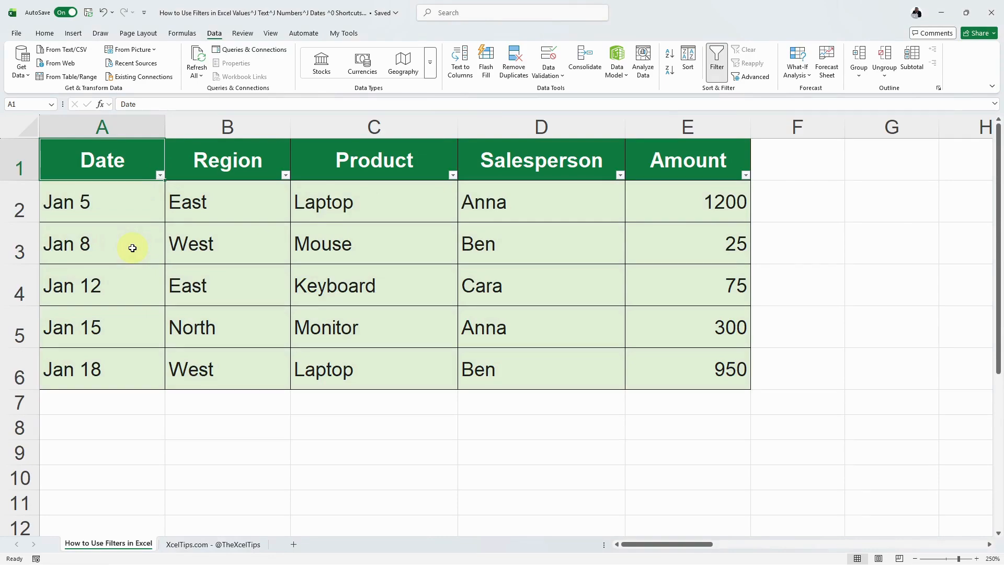
- Search the Product column's filter values for "Laptop" and apply the matching selection as the filter
left_click(452, 177)
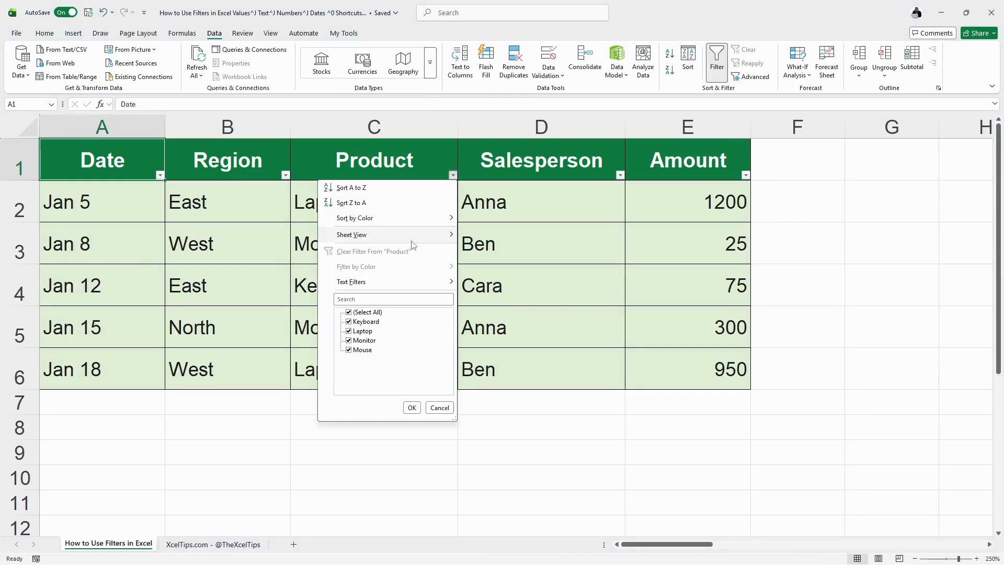
left_click(346, 300)
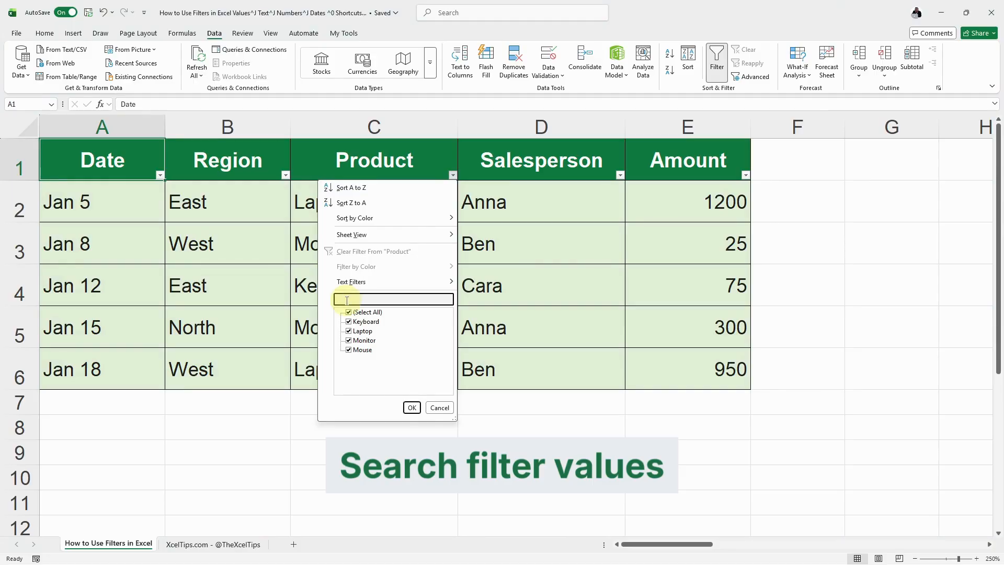
type("Laptop")
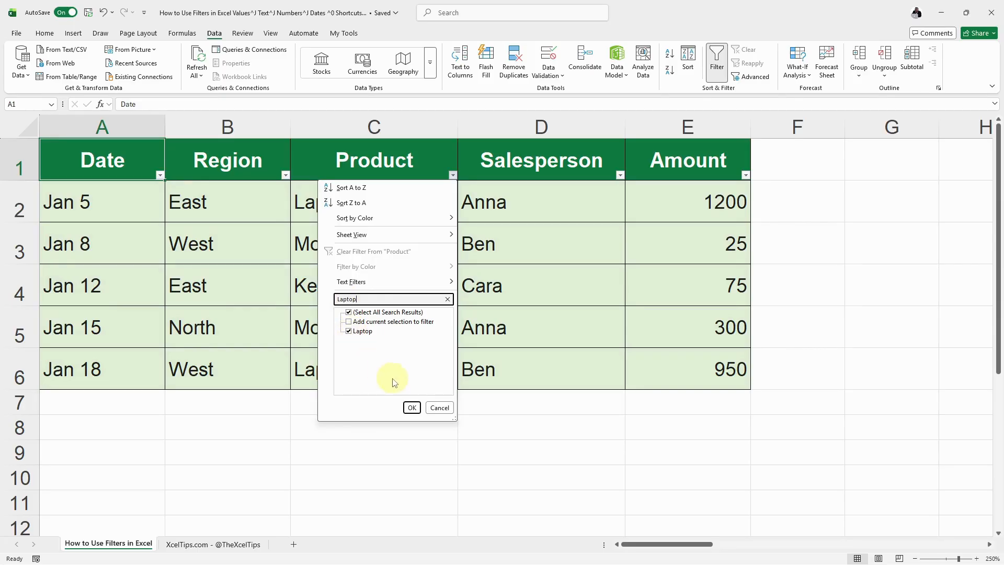
left_click(412, 408)
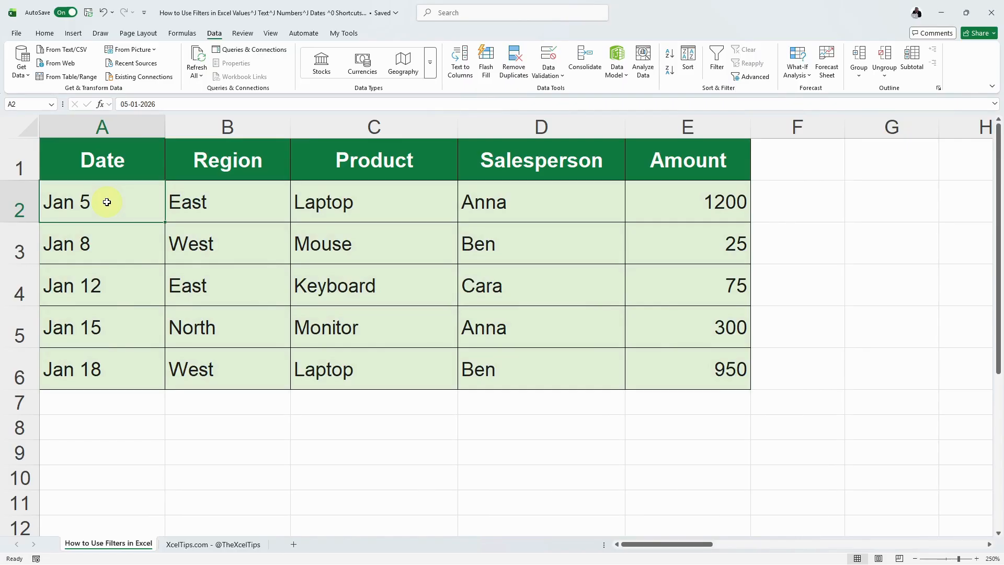
- Turn filtering back on for the sales table with the Keyboard cell C4 selected
left_click(223, 244)
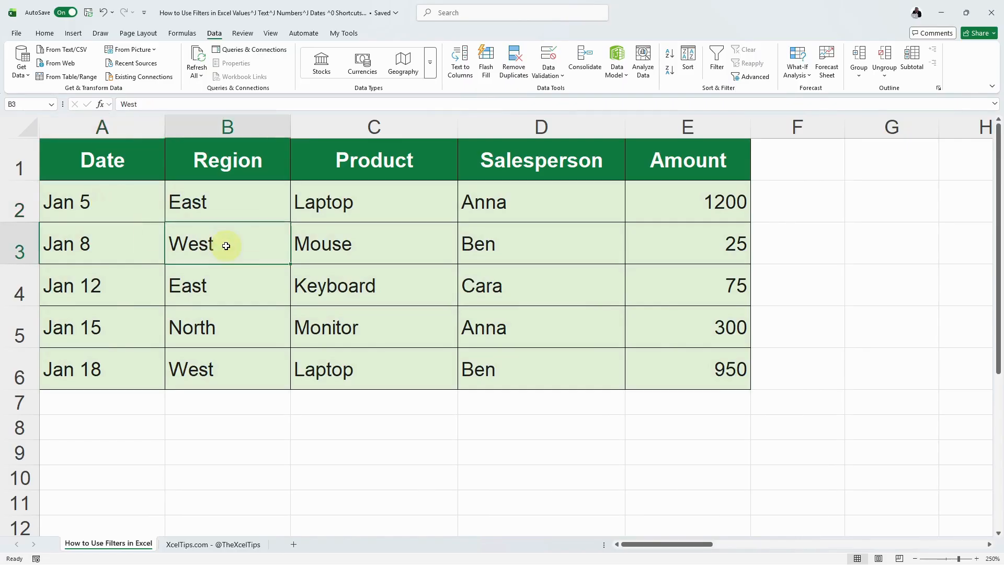
left_click(317, 279)
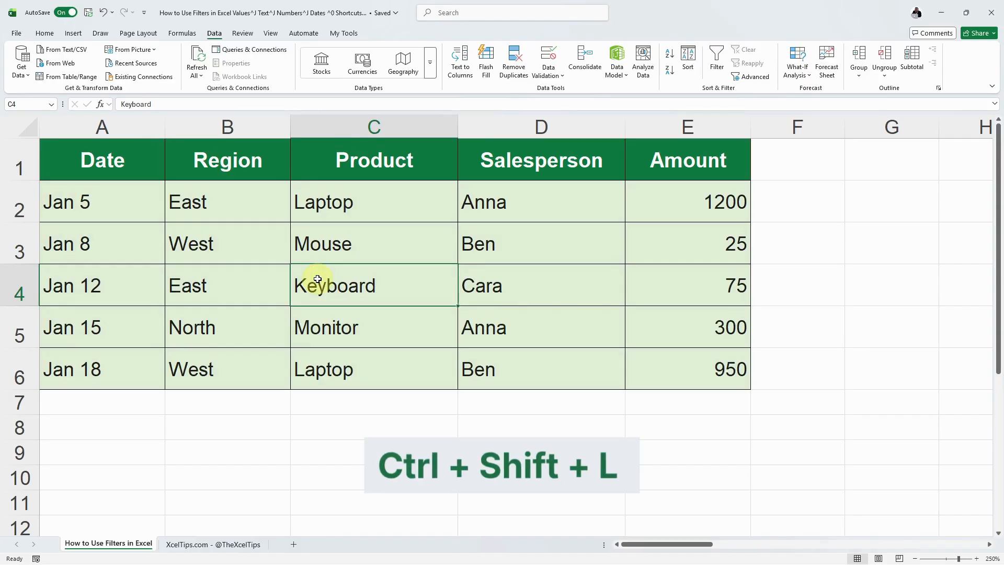
key("ctrl+shift+l")
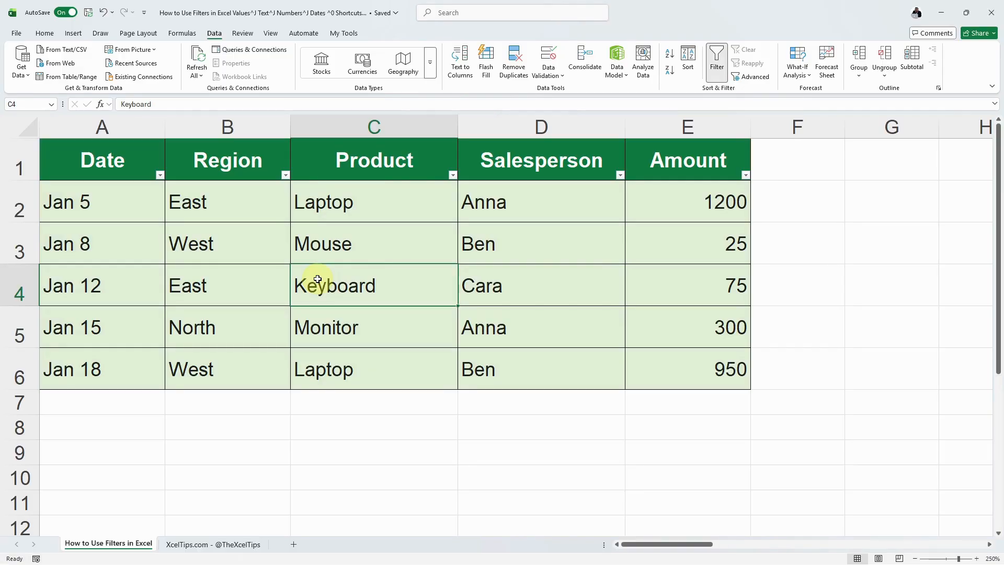
- Open the Product column's filter options from header cell C1 and close them without applying a filter
left_click(361, 165)
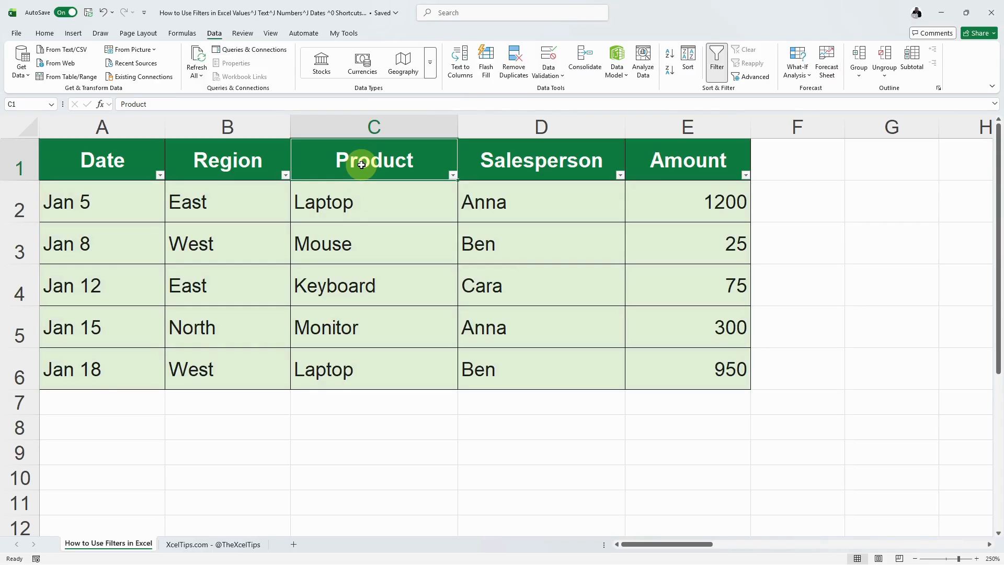
key("alt")
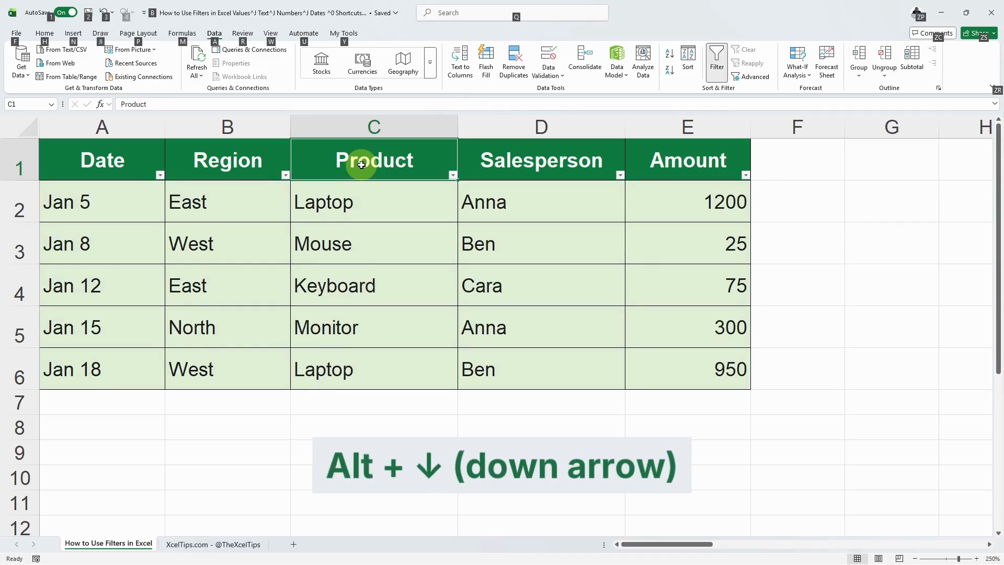
key("alt+Down")
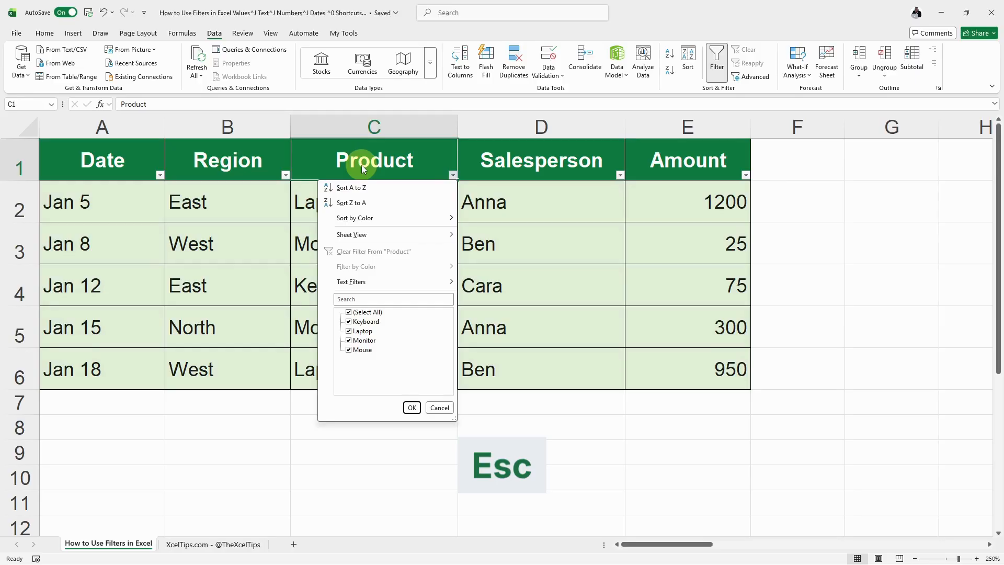
key("Escape")
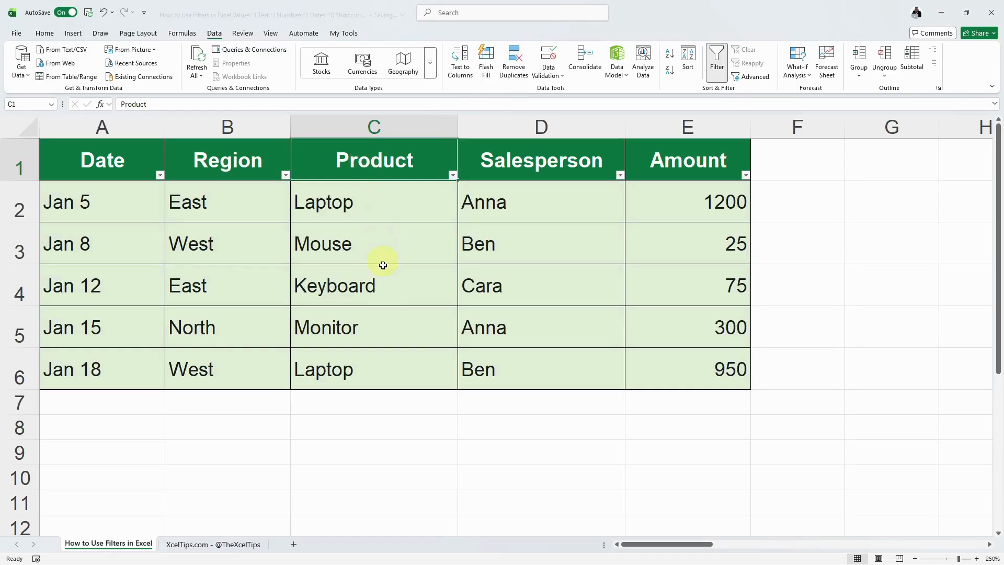
left_click(404, 403)
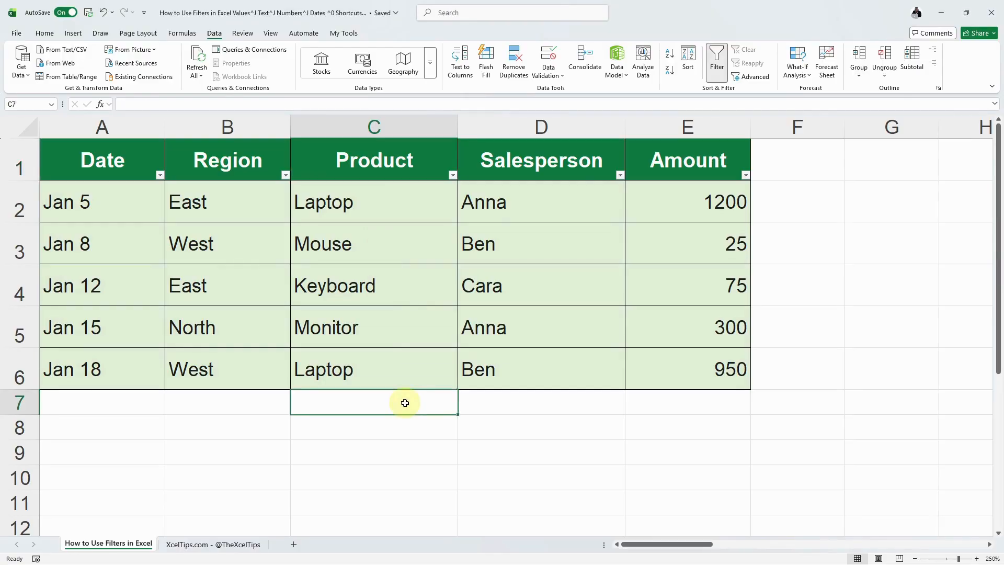
left_click(512, 429)
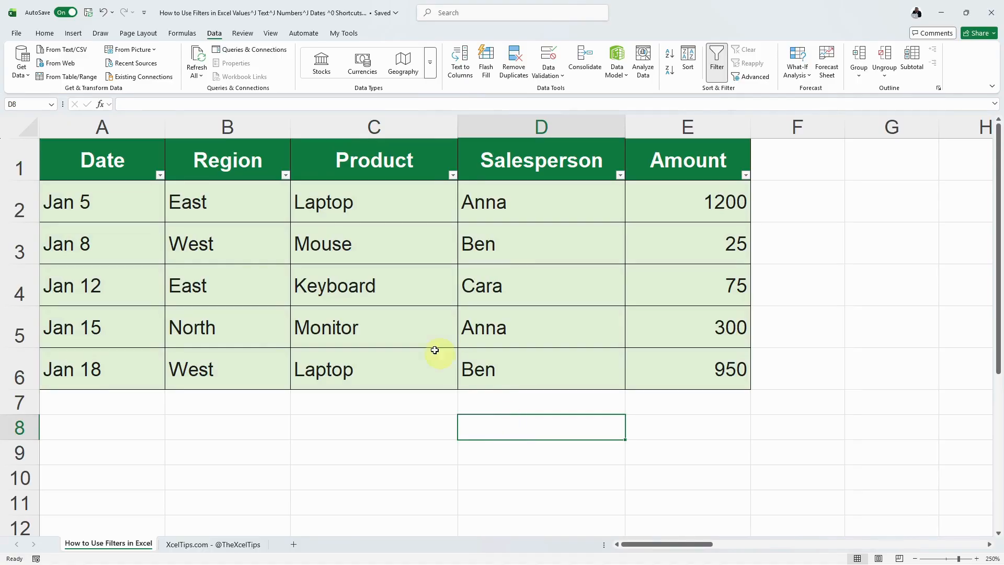
- Filter the Region column so that only the East rows are shown
left_click(129, 252)
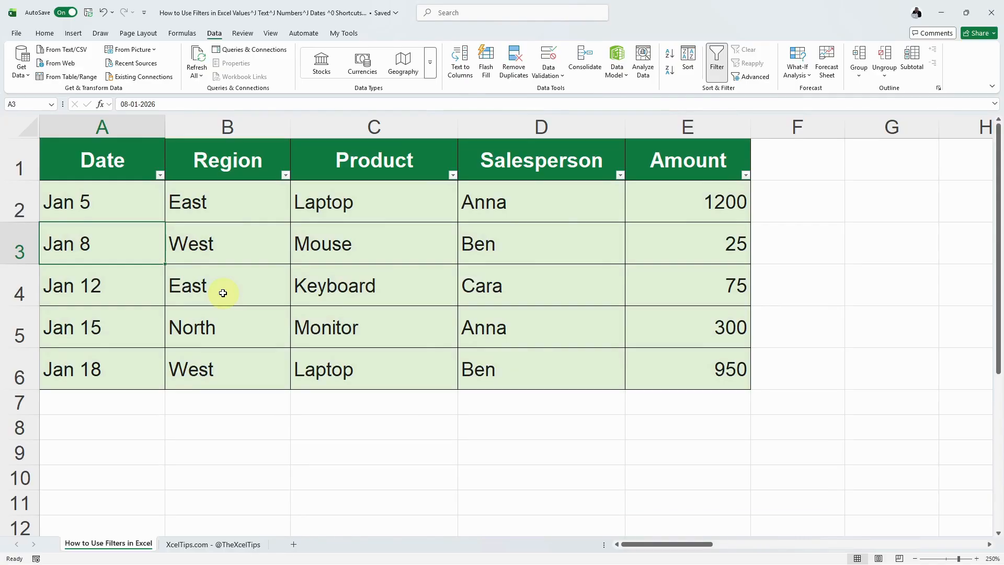
left_click(285, 175)
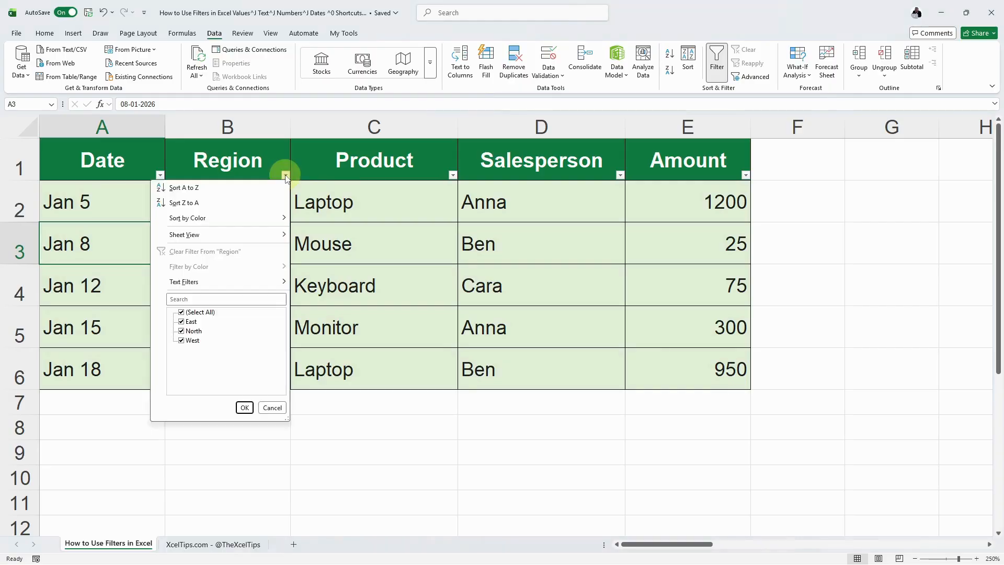
left_click(189, 312)
left_click(185, 322)
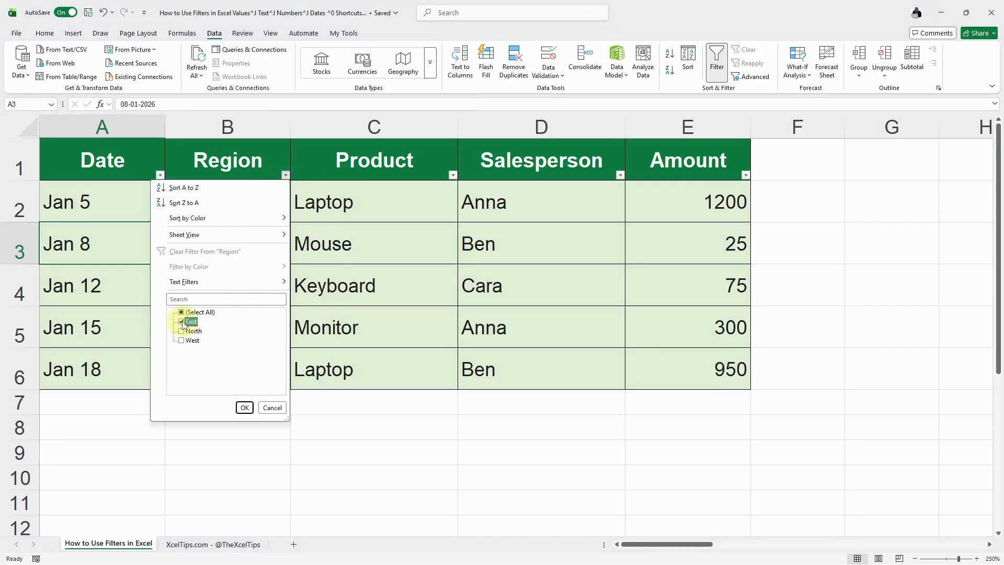
left_click(245, 408)
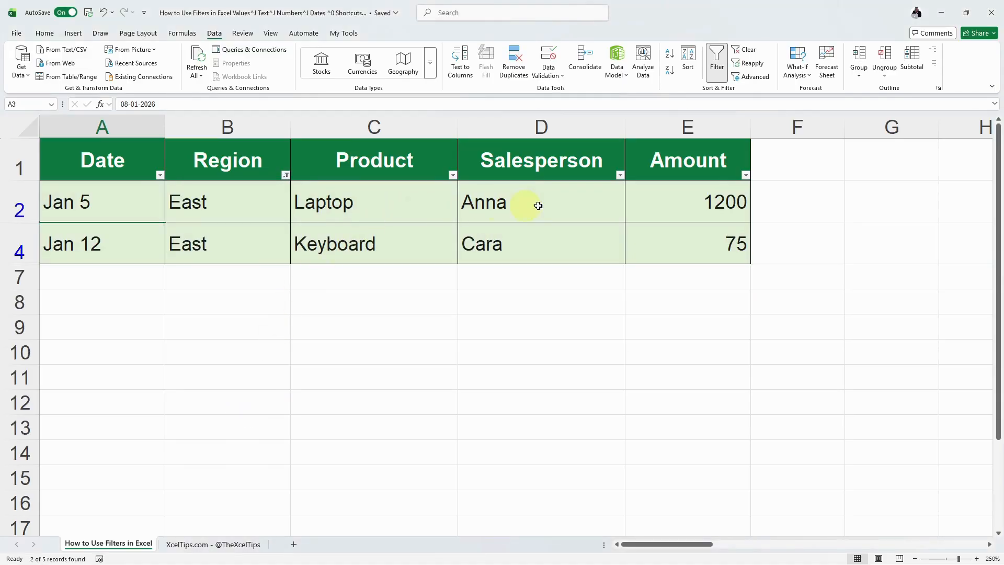
- Add a number filter on the Amount column for values greater than 500
left_click(747, 177)
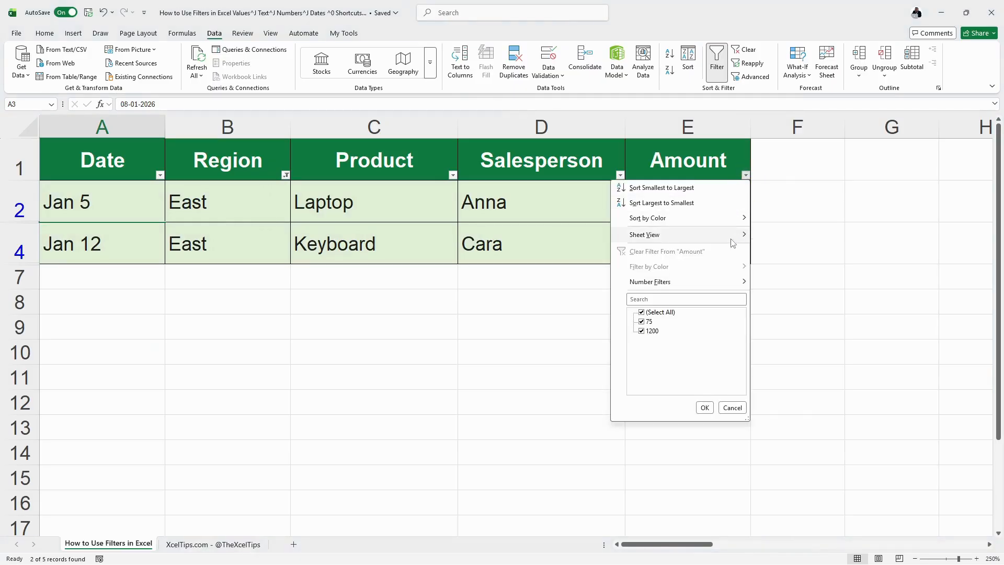
mouse_move(736, 283)
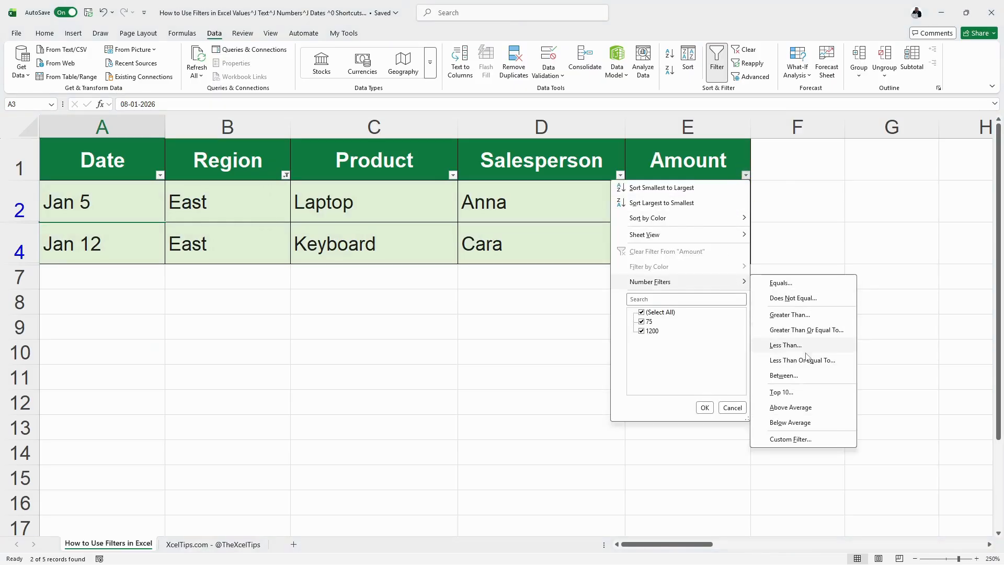
left_click(791, 319)
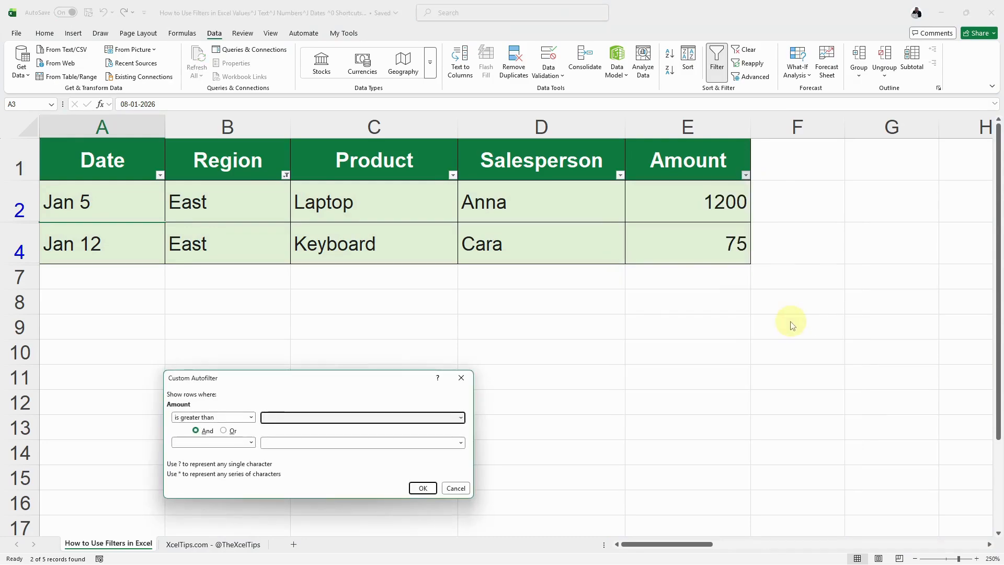
type("500")
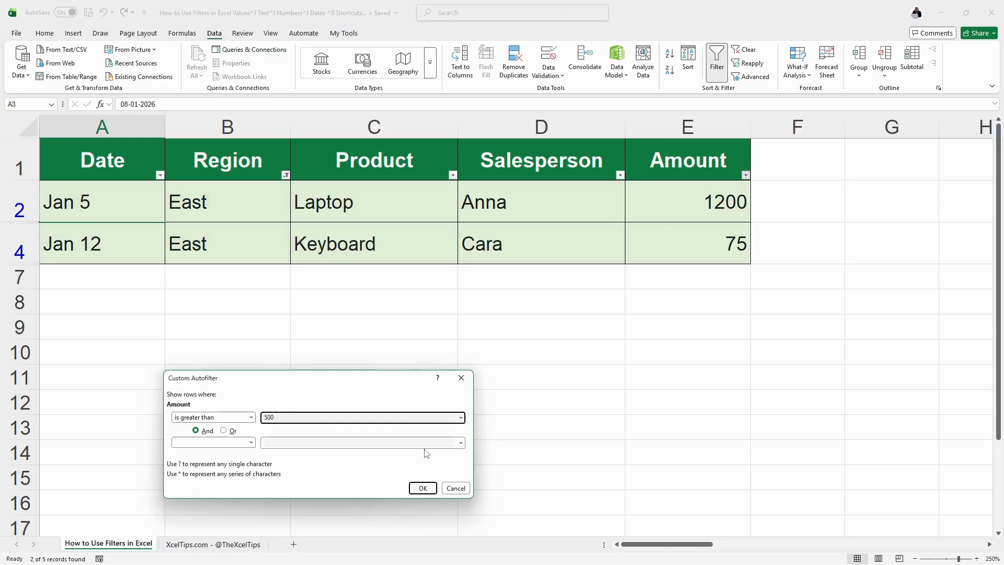
left_click(423, 488)
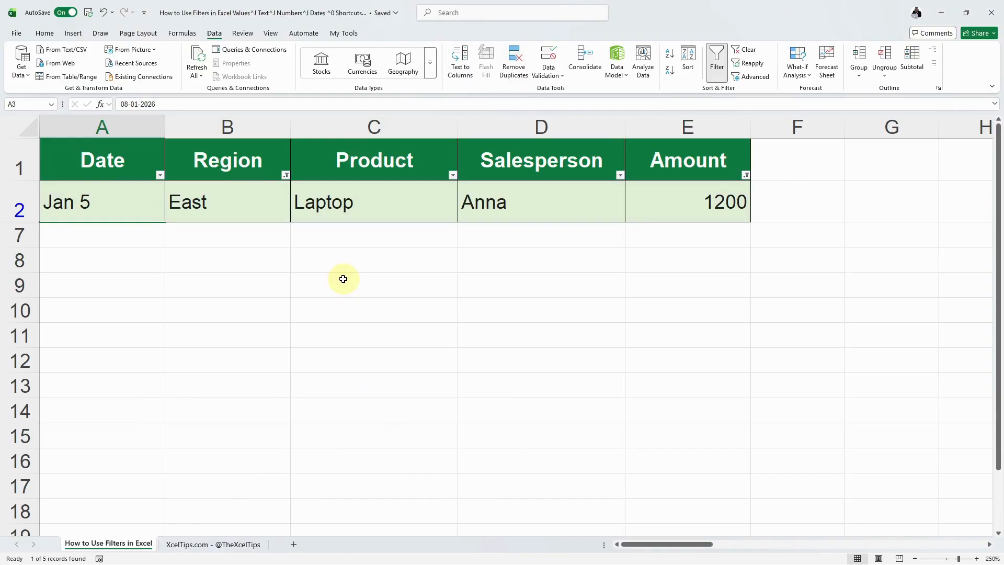
- Clear the filter from the Region column only
left_click(214, 199)
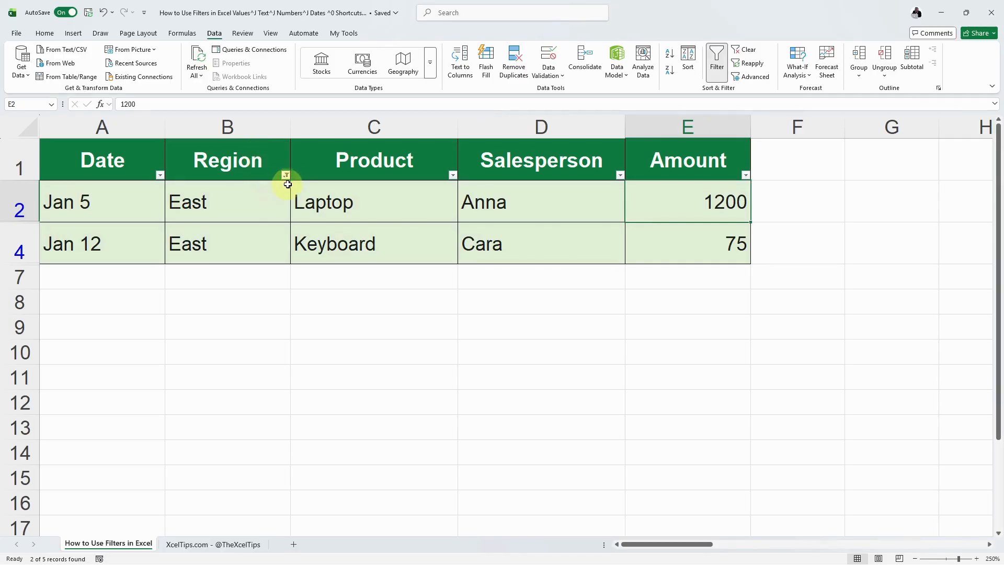
left_click(286, 176)
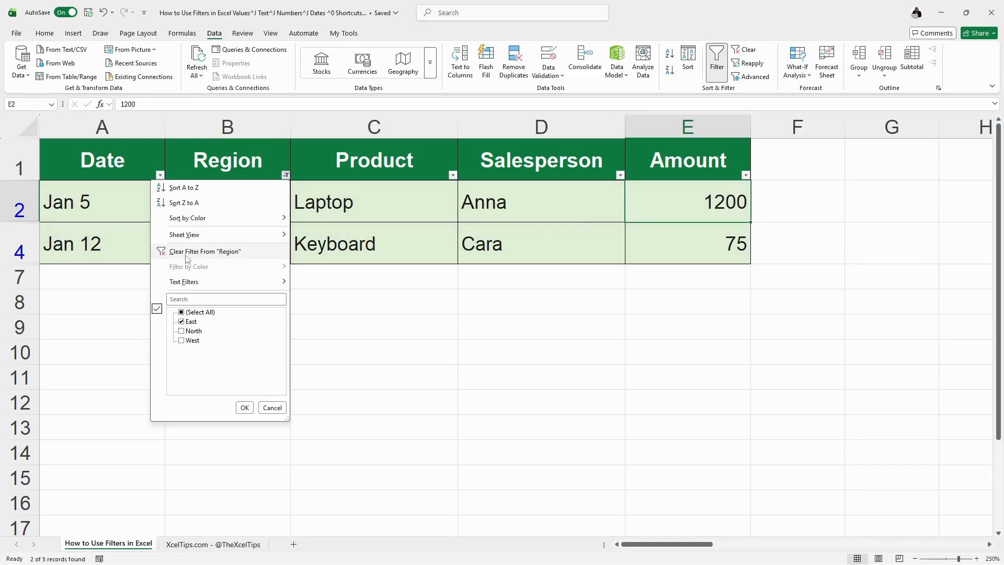
left_click(238, 254)
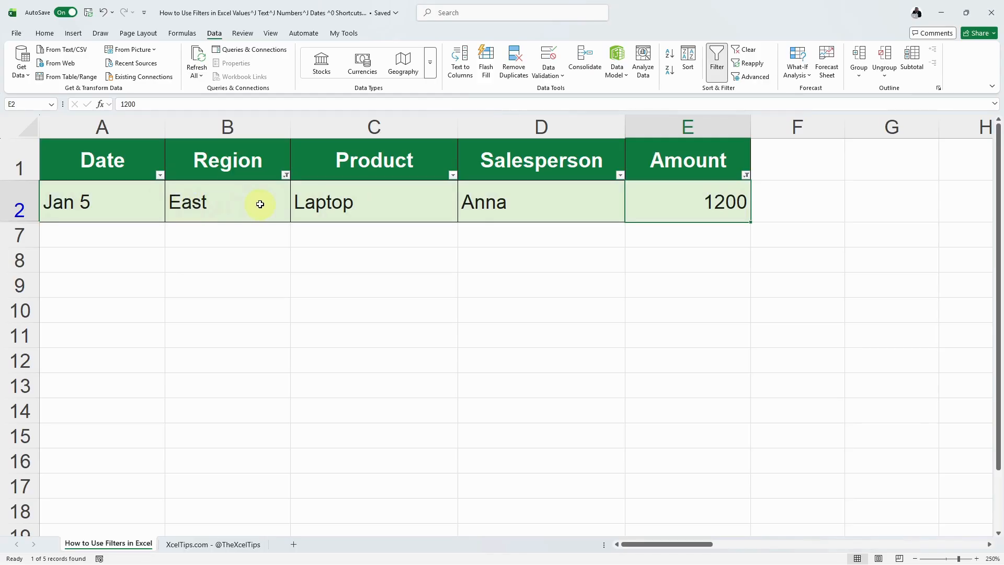
- Clear all filters from the sales table at once and turn filtering off with the Keyboard cell C4 selected
left_click(215, 35)
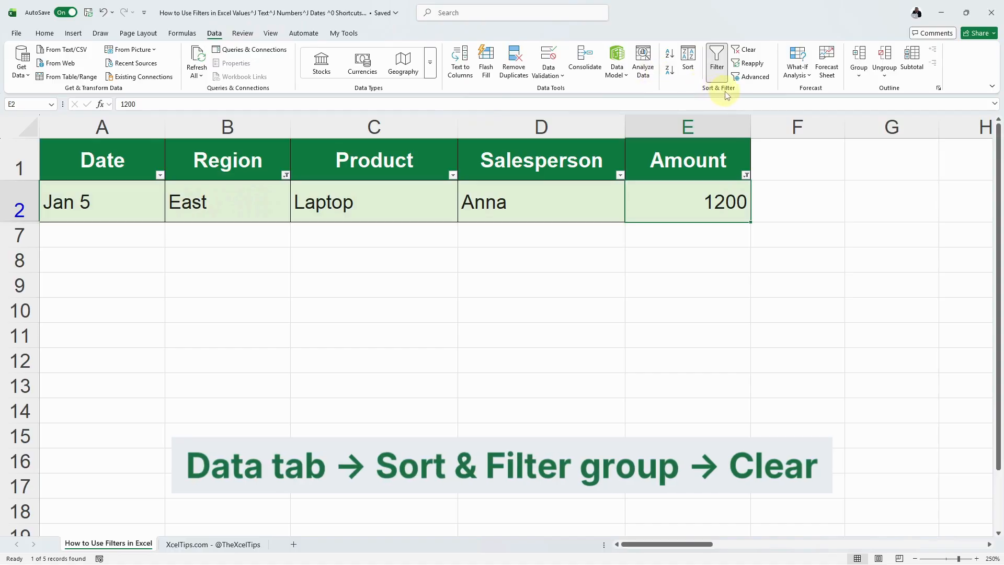
left_click(749, 51)
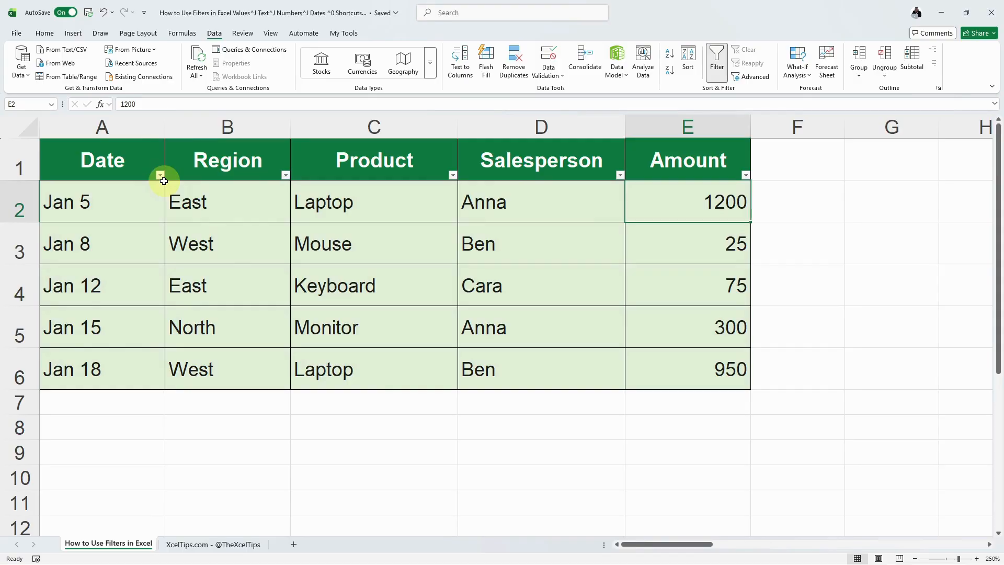
left_click(389, 250)
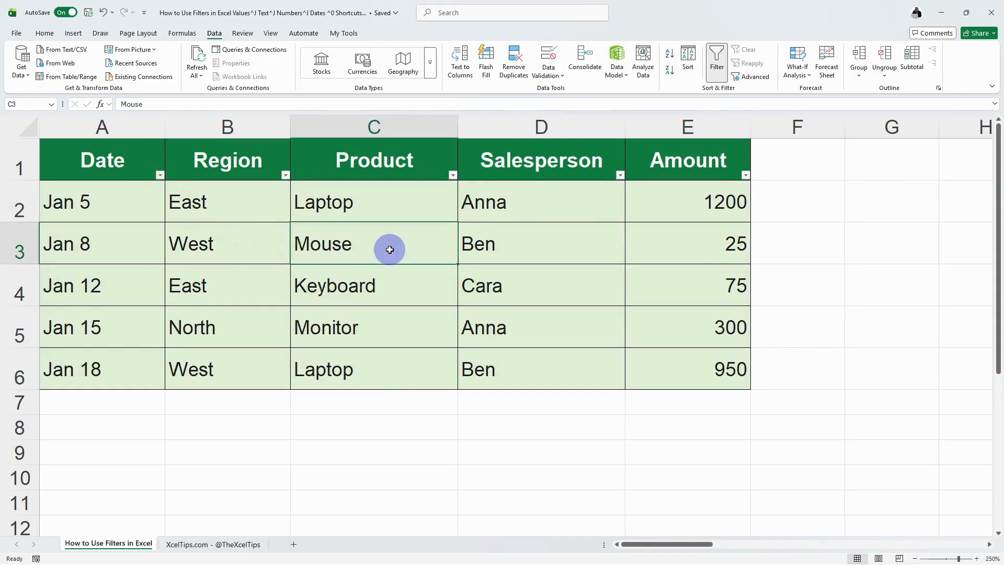
left_click(399, 281)
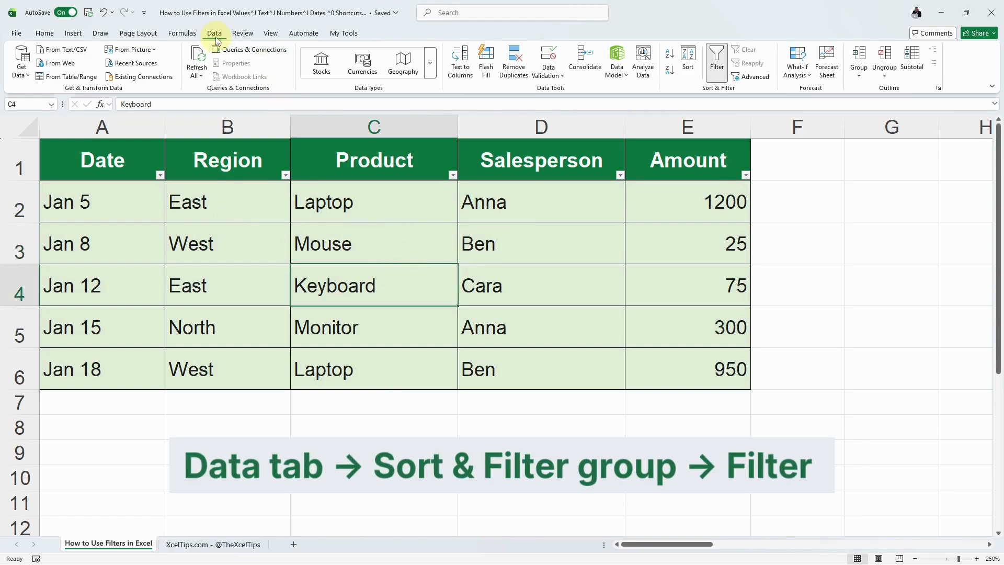
left_click(722, 72)
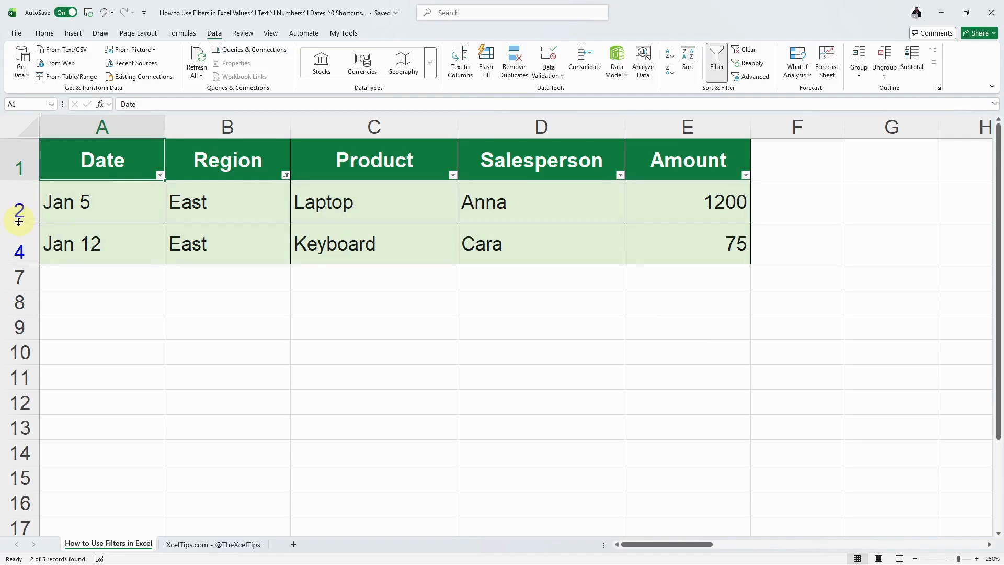
- Clear the table's active filter to bring back the hidden rows, with cell A4 selected
left_click(84, 225)
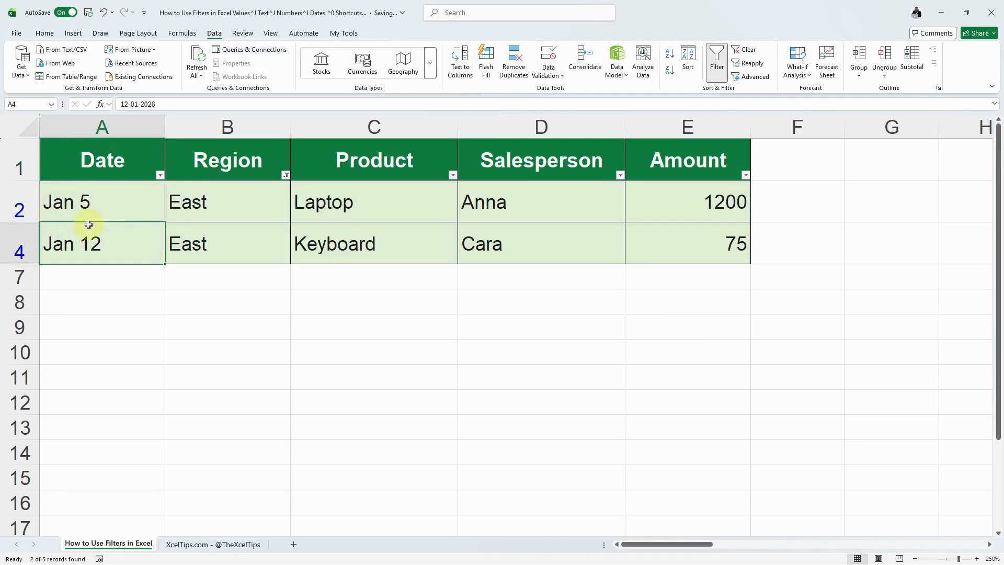
left_click(746, 51)
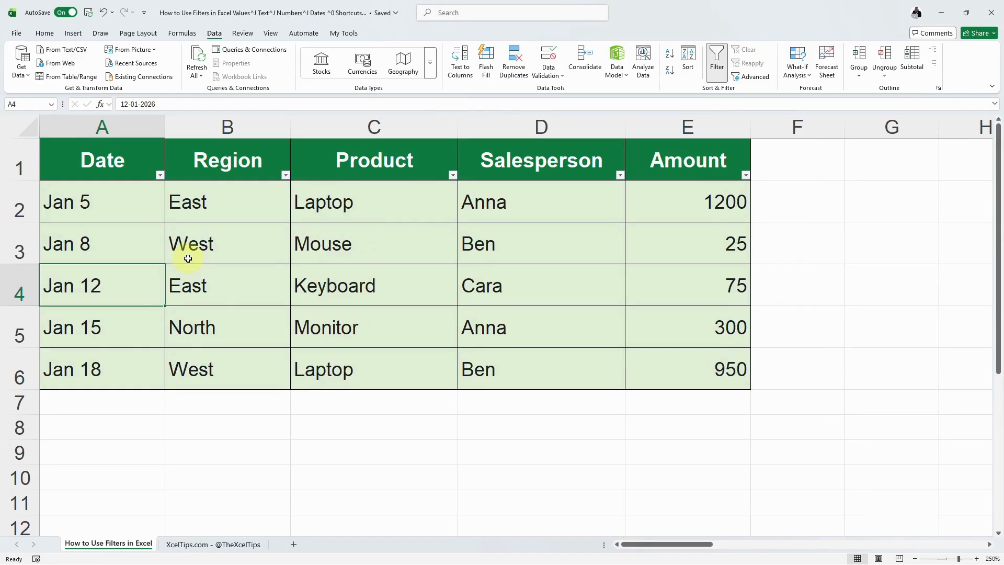
- Select the header cells A1:E1, and select the blank row's cells A4:E4 within the table
left_click(113, 161)
left_click_drag(113, 161, 690, 173)
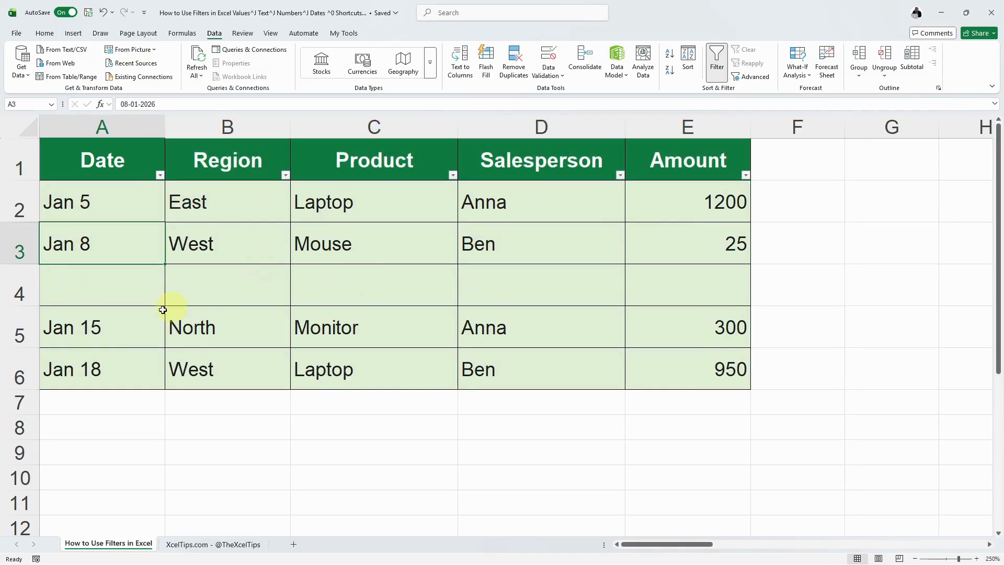
left_click(152, 287)
left_click_drag(153, 288, 704, 278)
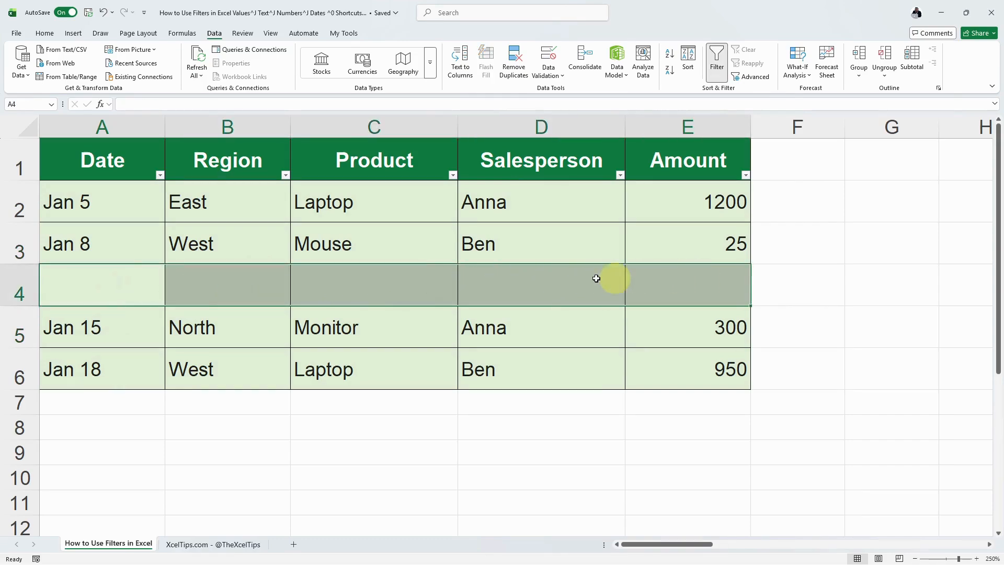
- Filter the Region column by excluding East and North, keeping West and the blanks checked
left_click(295, 283)
left_click(285, 177)
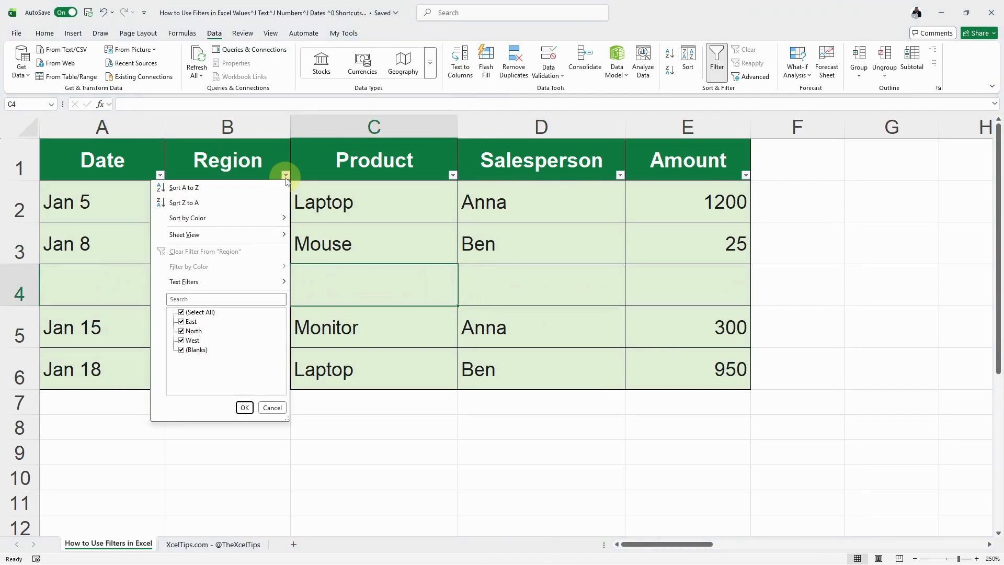
left_click(191, 321)
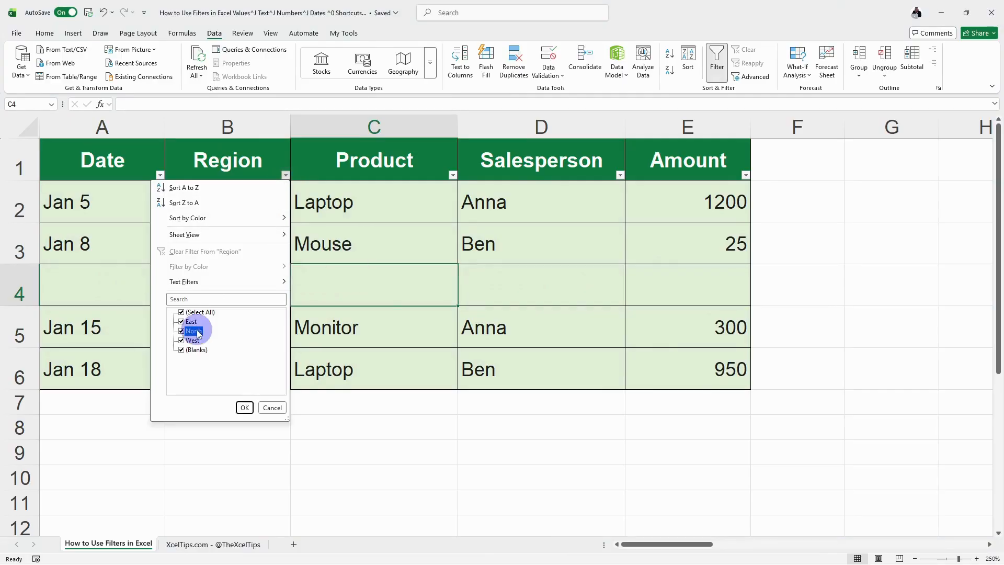
left_click(192, 331)
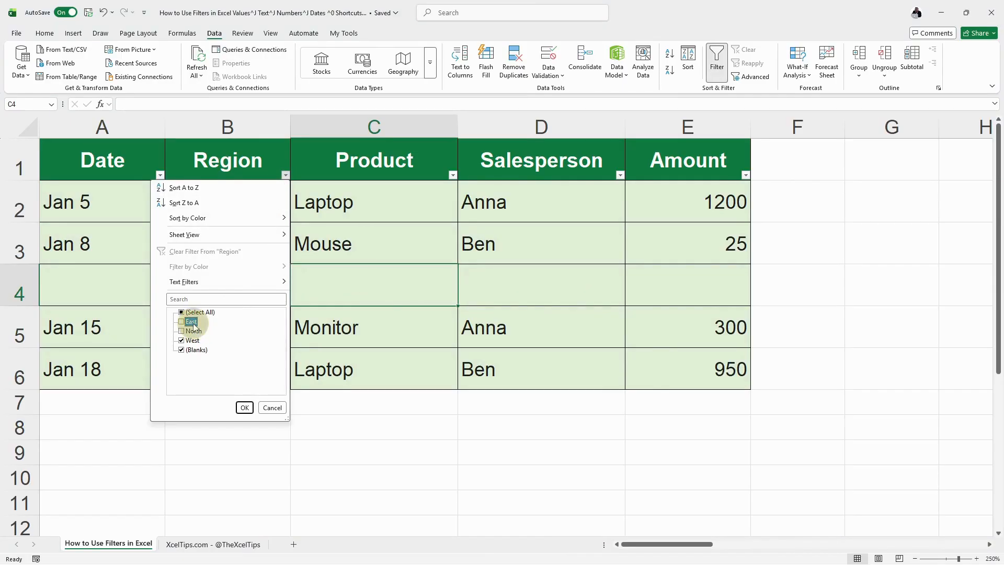
left_click(245, 408)
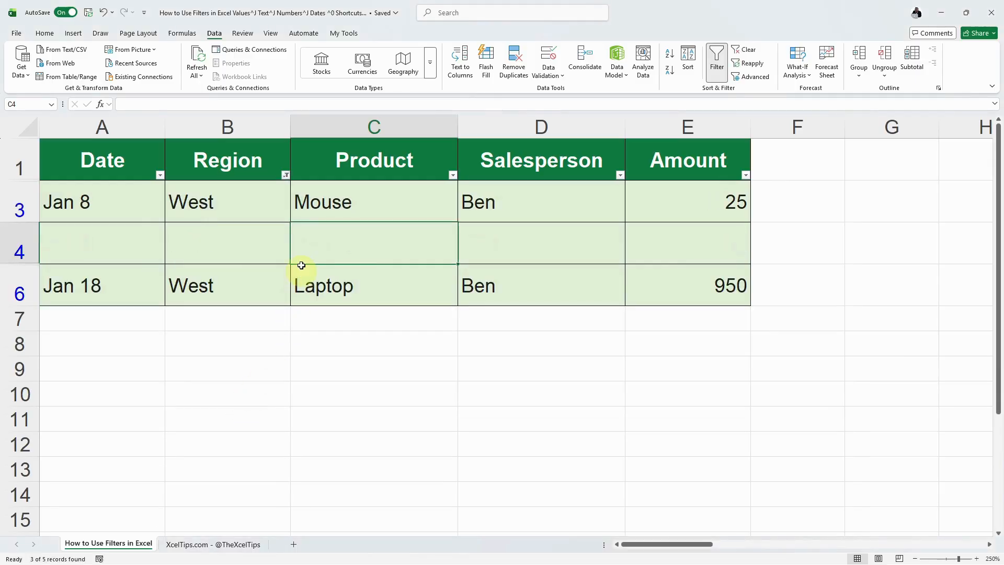
- Select the Region header cell B1 and the Product header cell C1 in turn
left_click(244, 198)
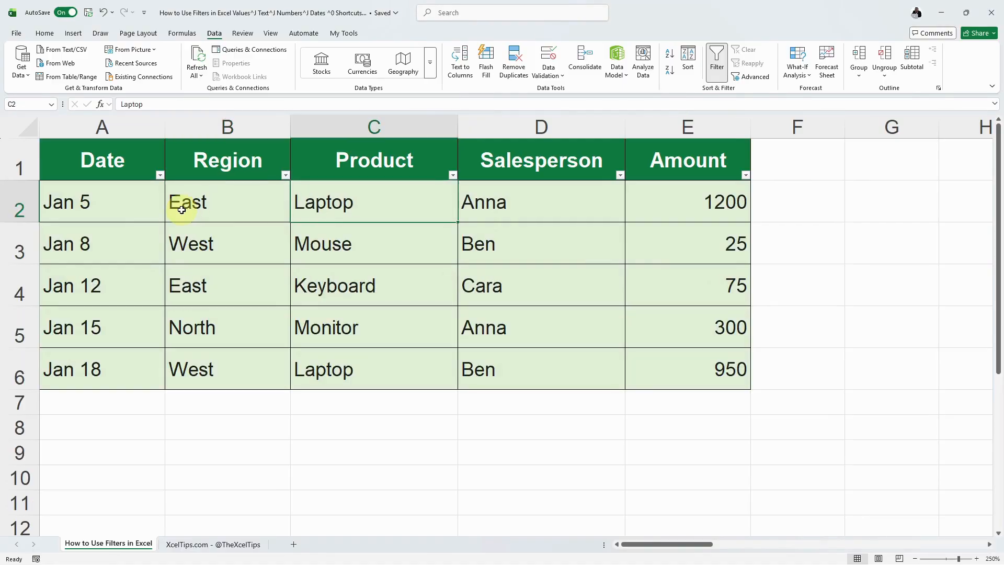
left_click(219, 168)
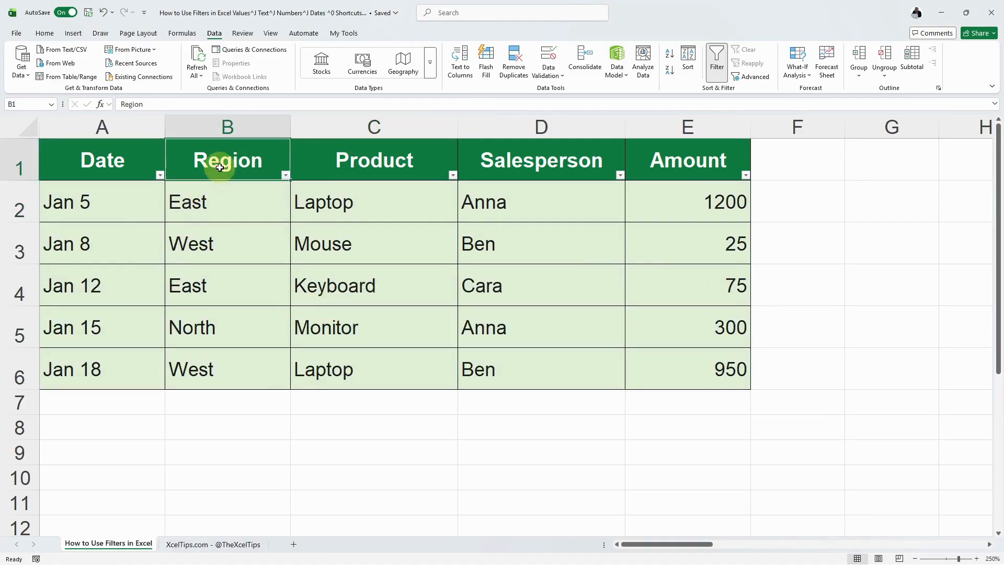
left_click(354, 160)
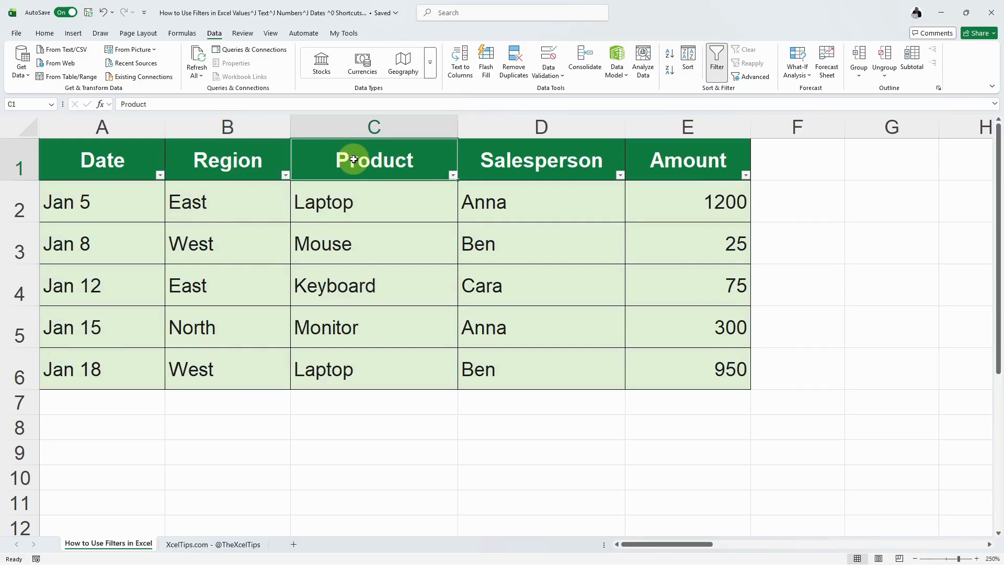
- Select the Region cell B2 and check which values the Region column's filter keeps
left_click(199, 208)
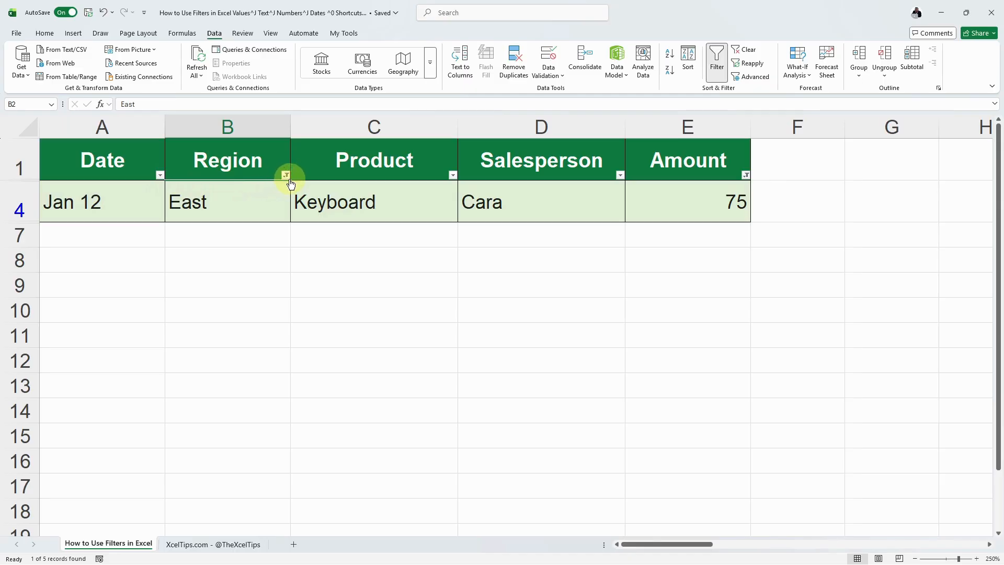
mouse_move(292, 184)
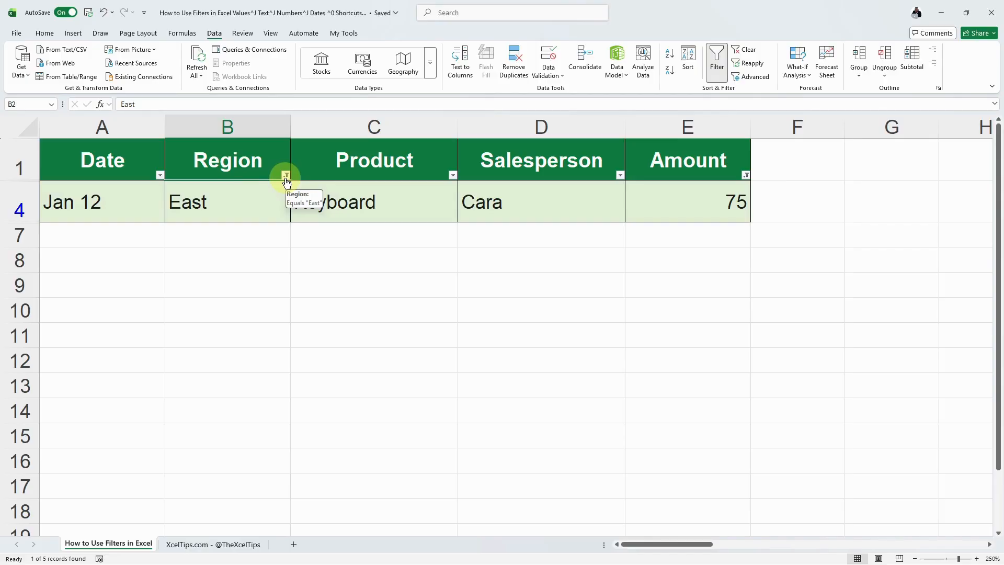
left_click(286, 176)
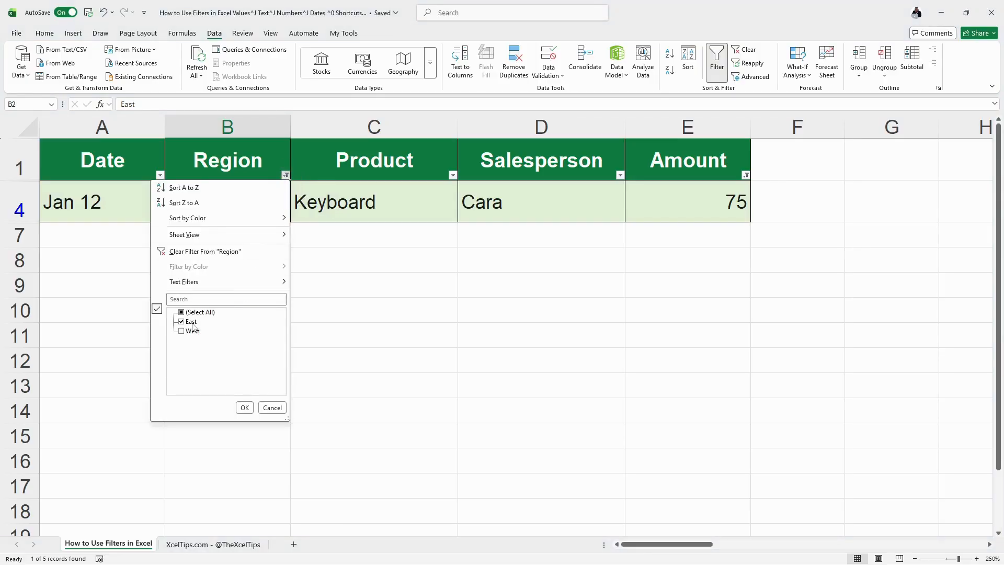
left_click(271, 169)
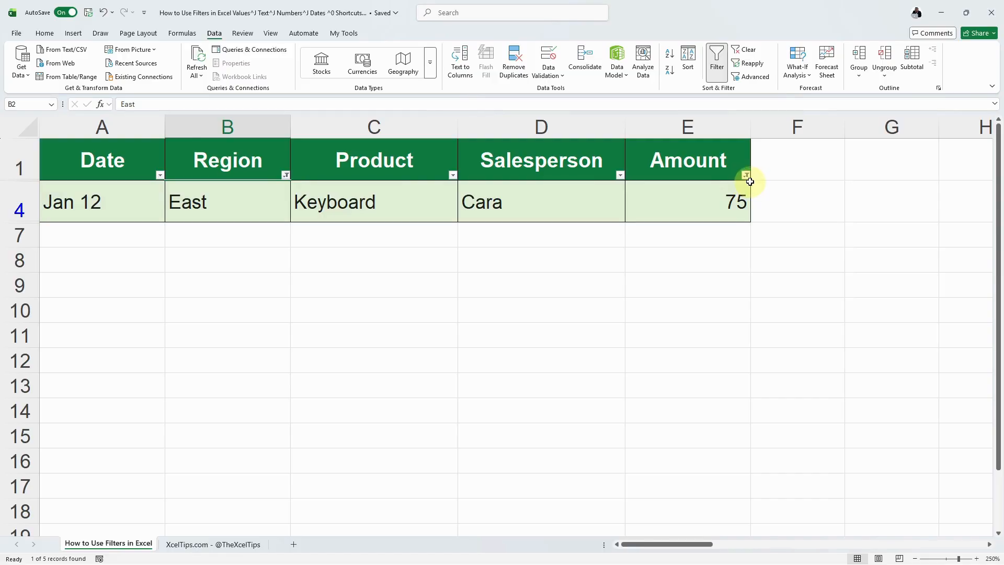
- Inspect the Less Than condition of the Amount column's number filter without changing it, and recheck the Region column's filter
left_click(747, 176)
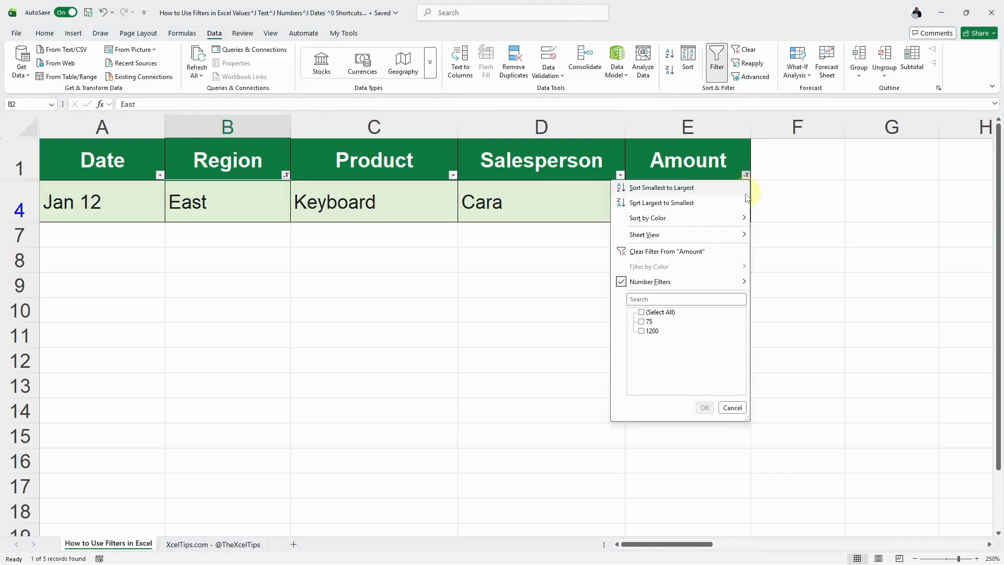
mouse_move(725, 284)
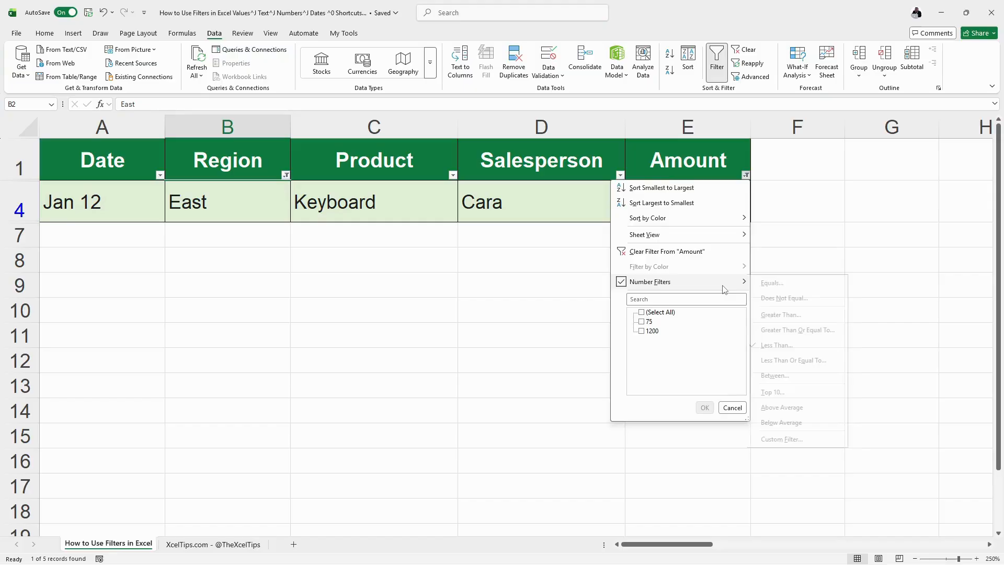
left_click(792, 352)
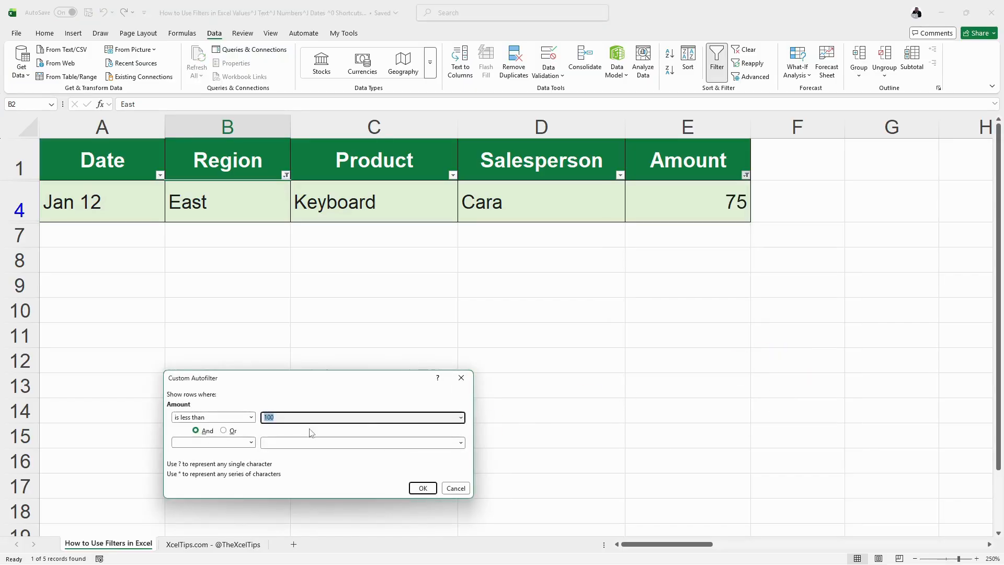
left_click(455, 489)
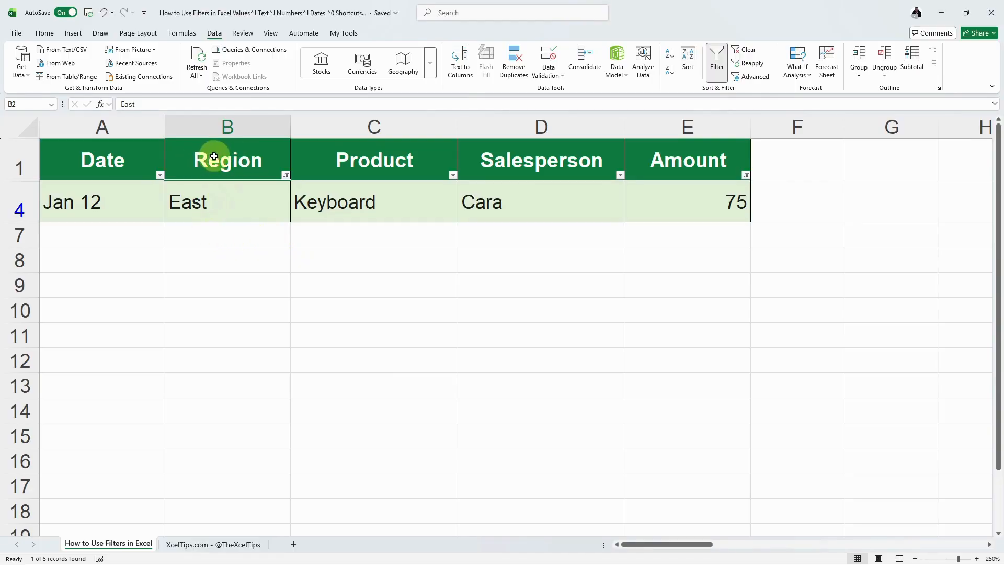
left_click(287, 175)
left_click(286, 175)
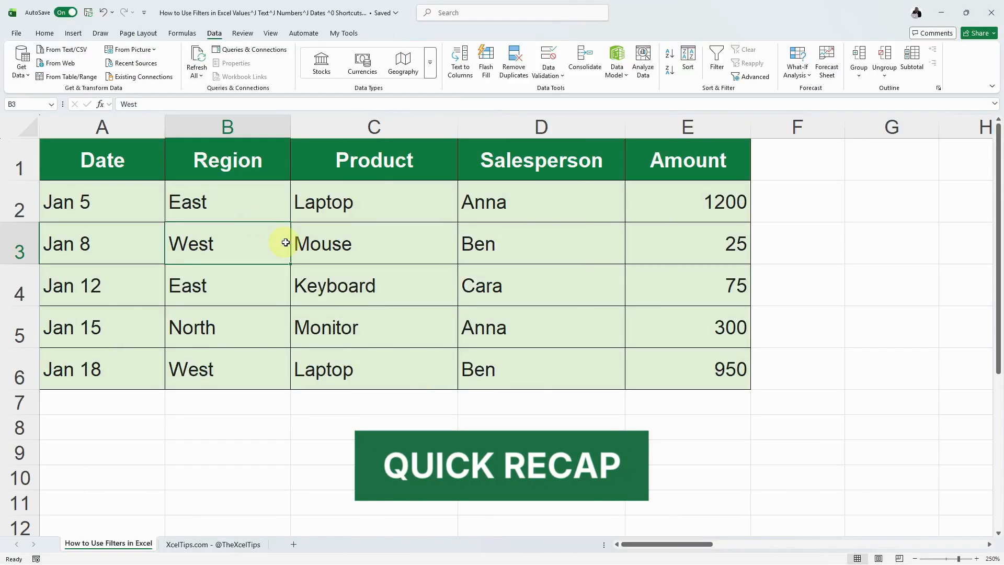
- Turn on filtering for the sales table with cell C4 selected
left_click(370, 246)
left_click(371, 301)
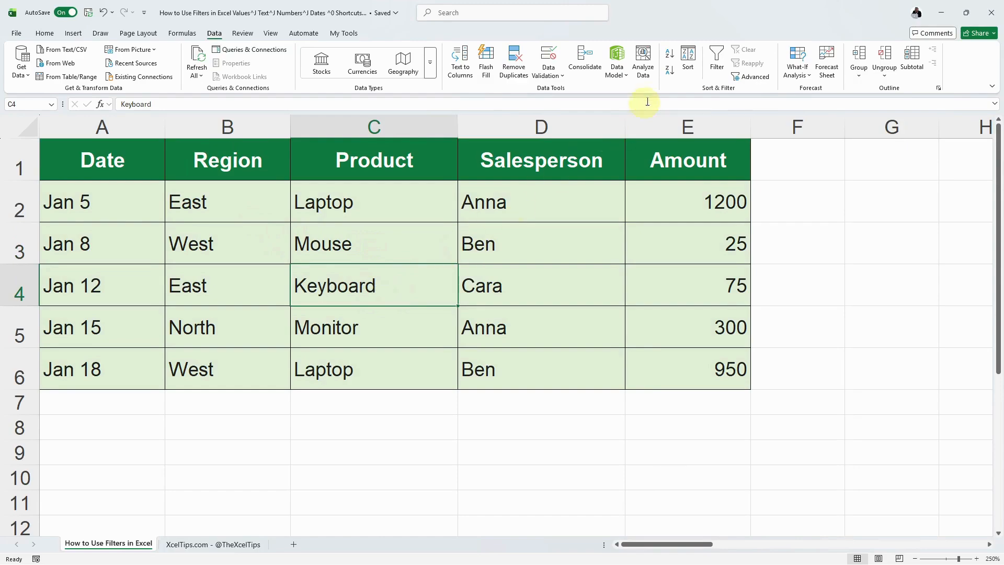
left_click(713, 65)
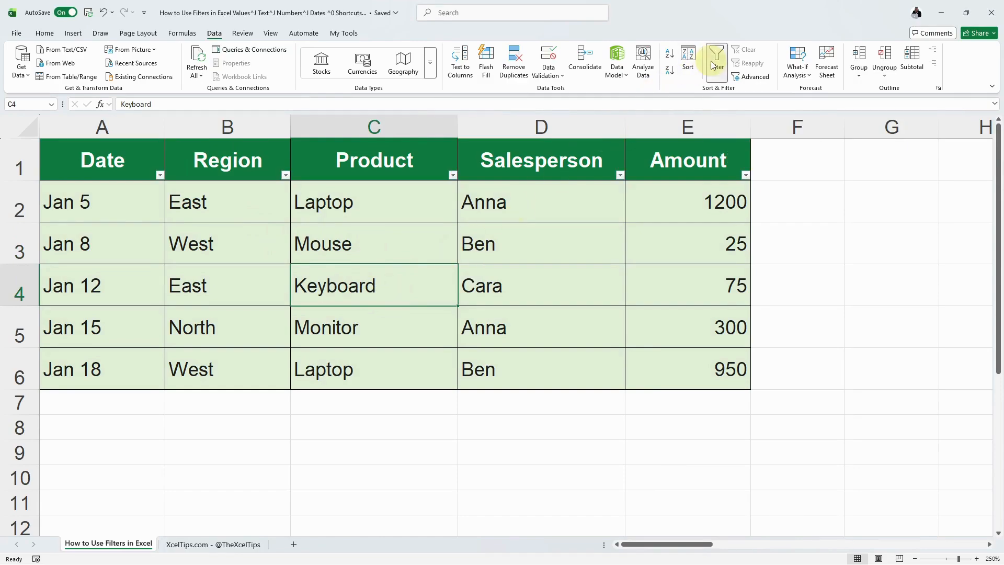
- Filter the Region column to East only by excluding North and West, and clear that filter again
left_click(285, 176)
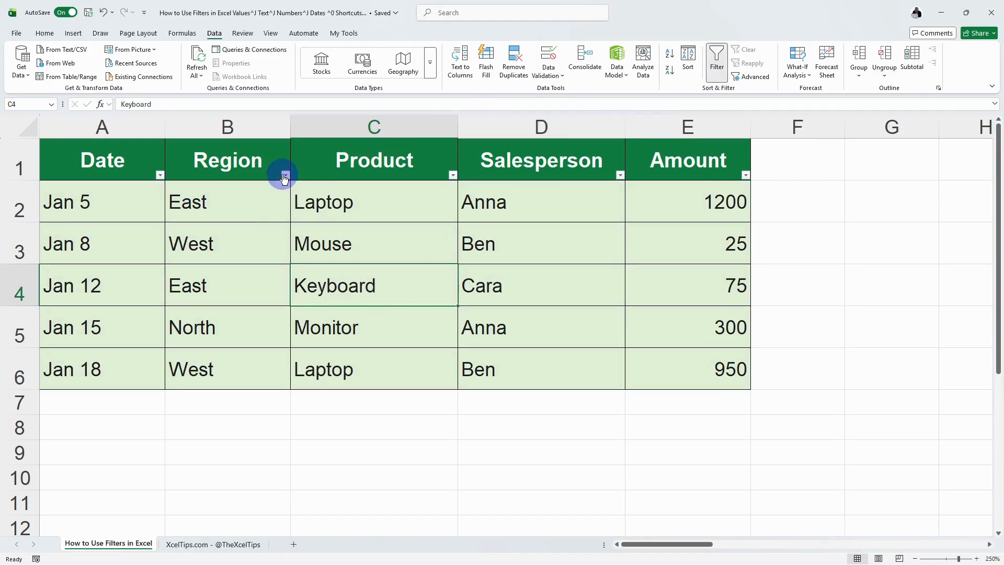
left_click(193, 331)
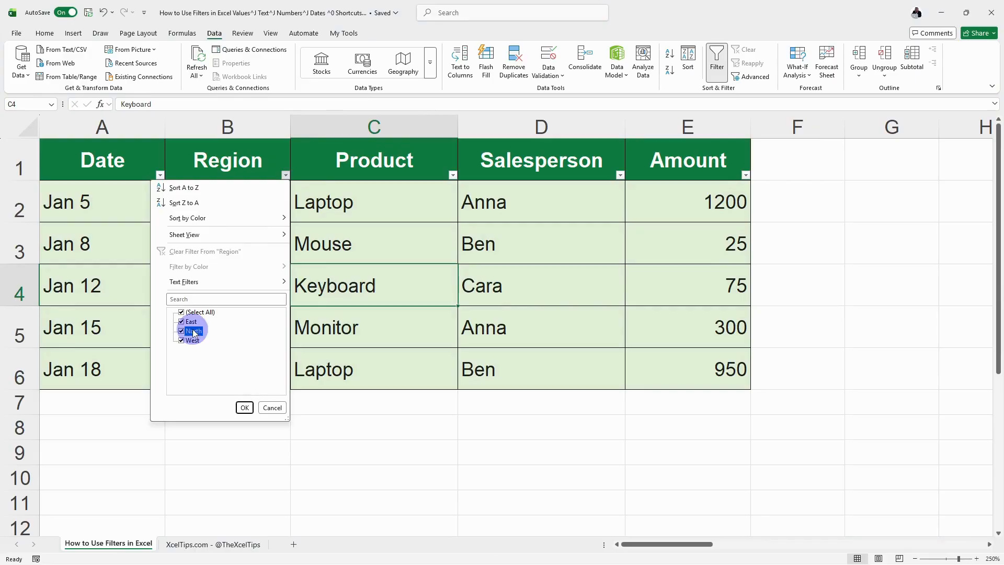
left_click(190, 340)
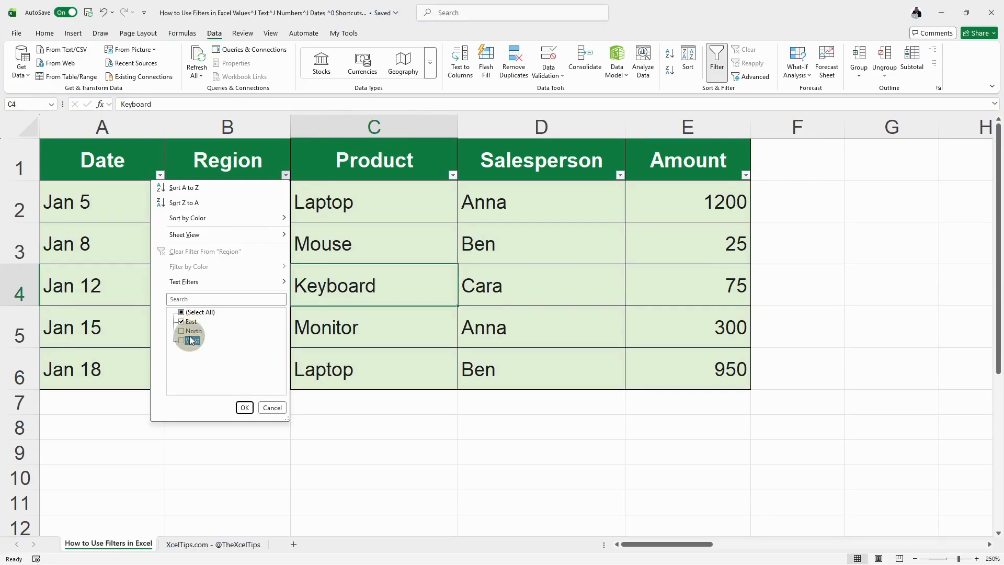
left_click(245, 408)
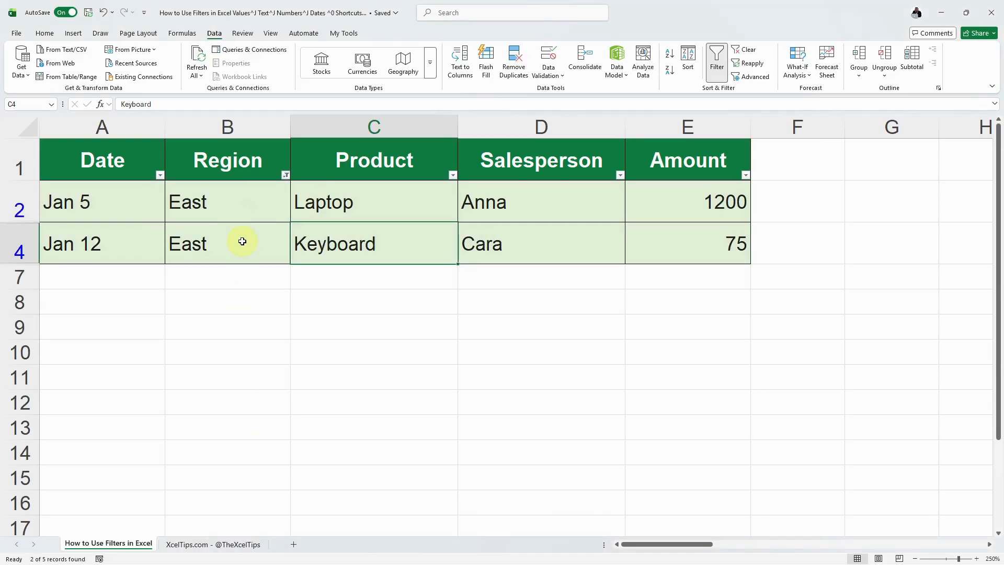
key("alt+a+c")
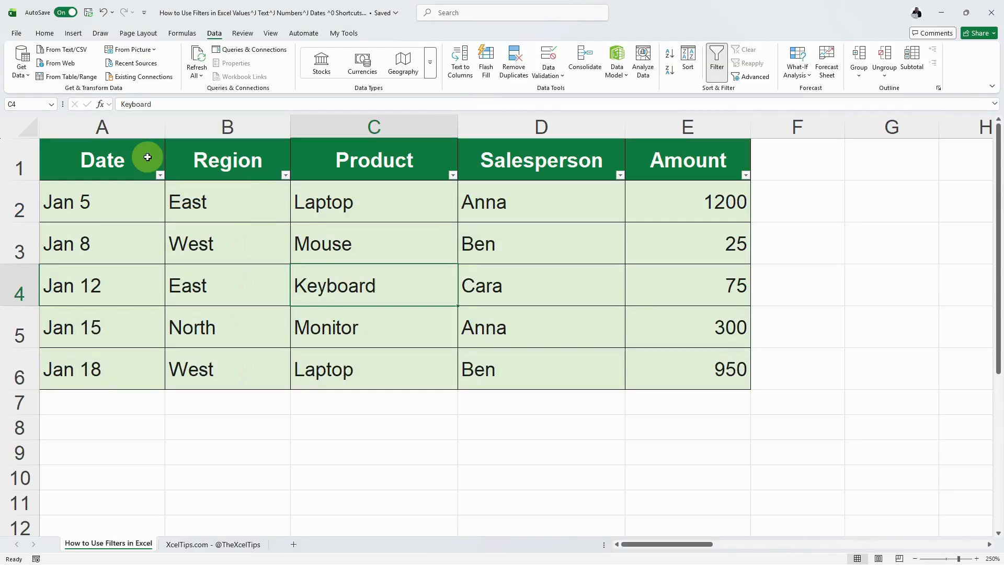
- Examine the text filter options for Region, the number filter options for Amount and the date filter options for Date
left_click(285, 175)
mouse_move(253, 291)
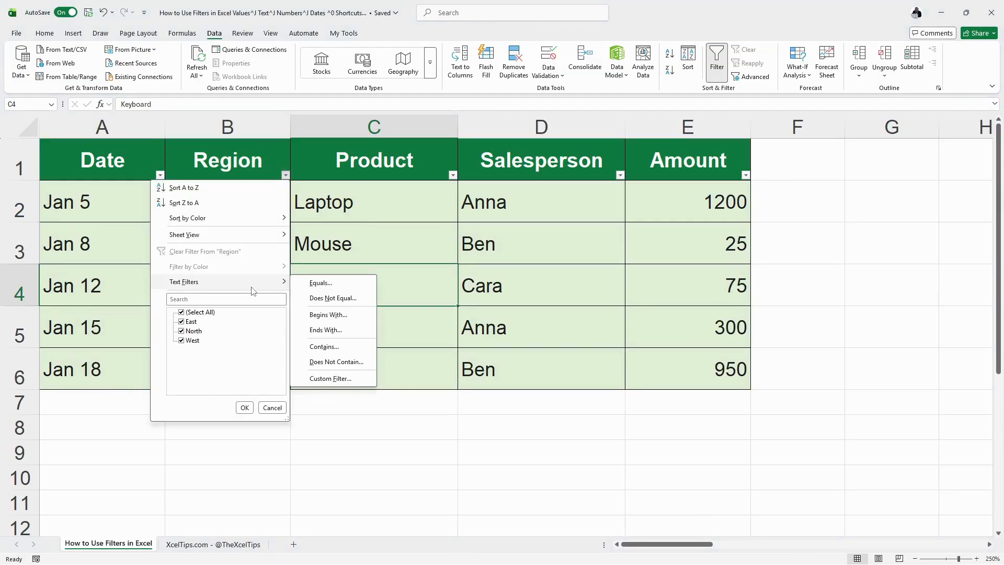
left_click(746, 177)
left_click(745, 176)
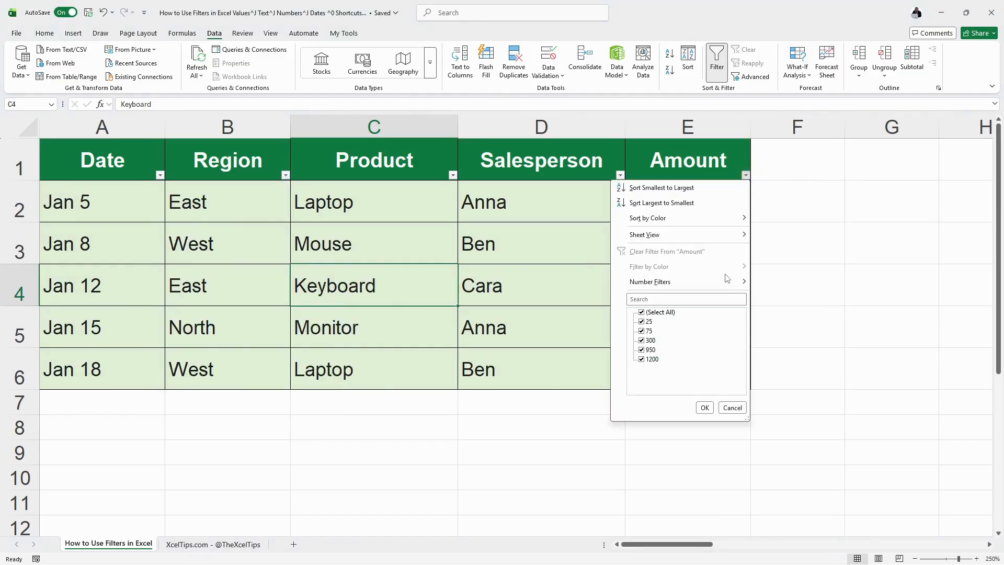
mouse_move(724, 289)
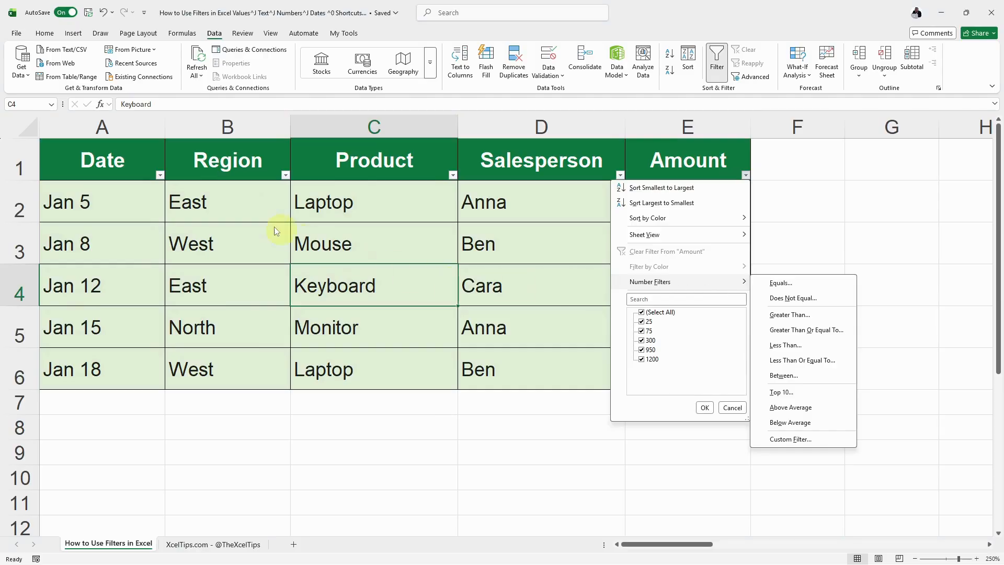
left_click(160, 175)
left_click(160, 175)
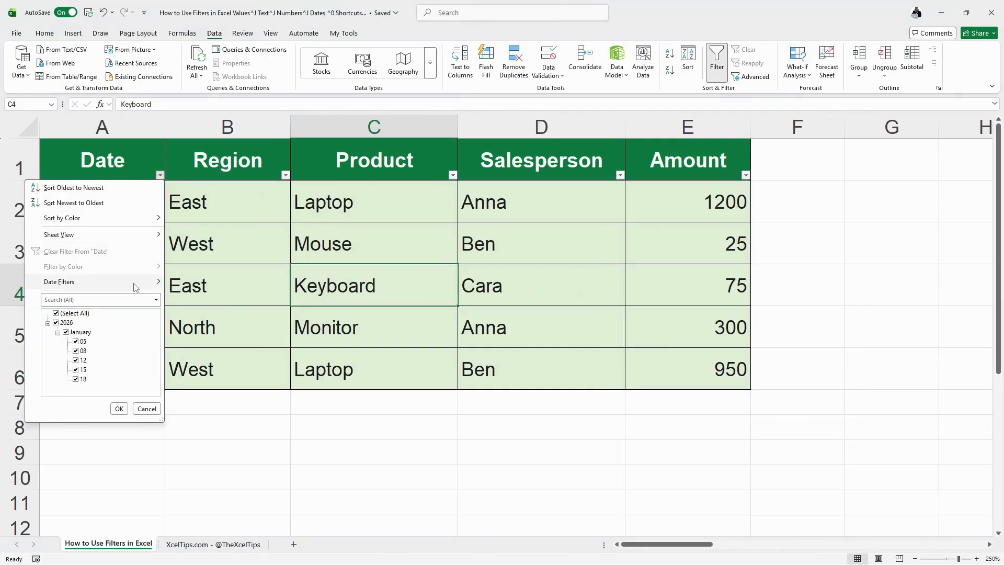
mouse_move(135, 288)
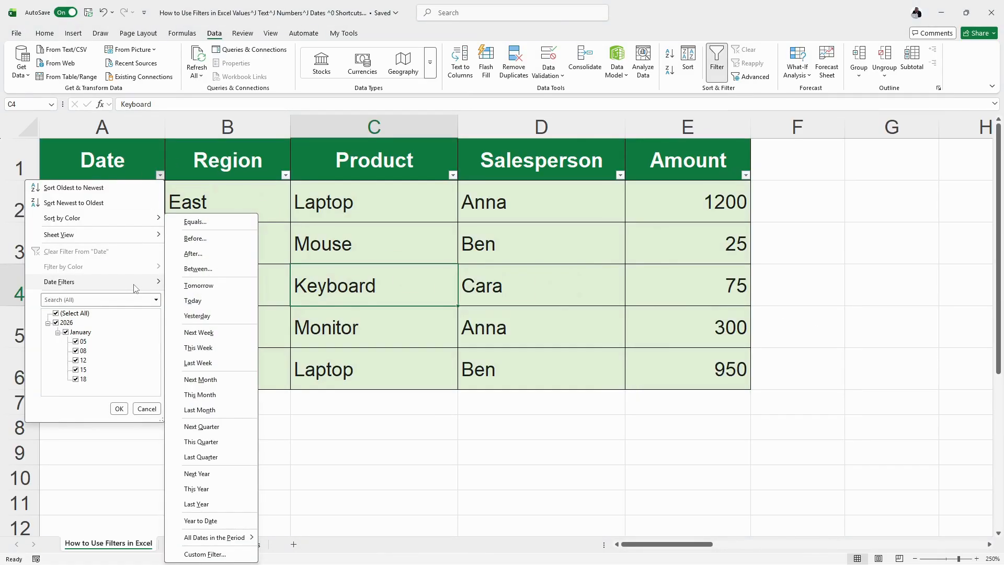
left_click(299, 257)
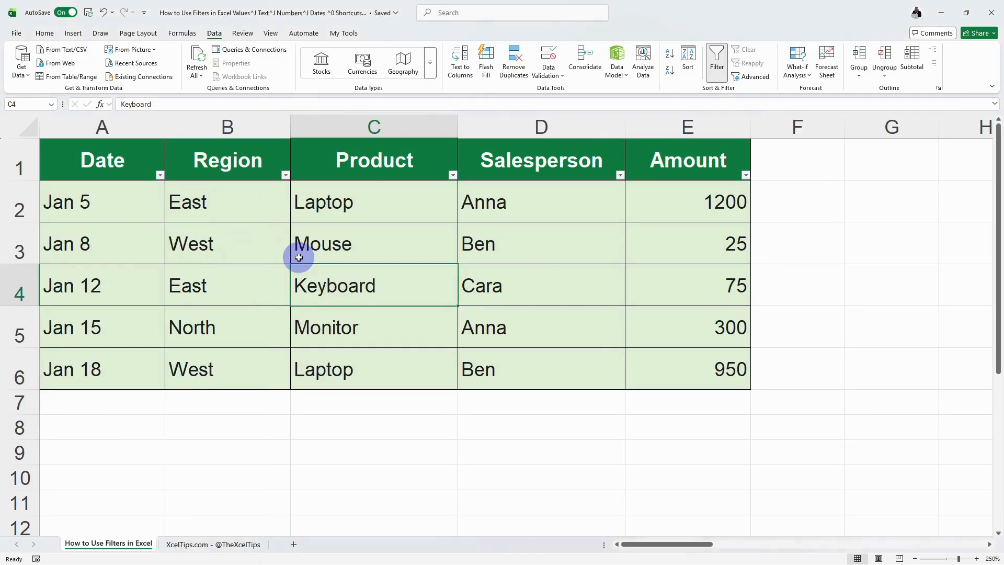
- Look at the search field in the Region column's filter list and close the list without applying a filter
left_click(285, 175)
left_click(197, 297)
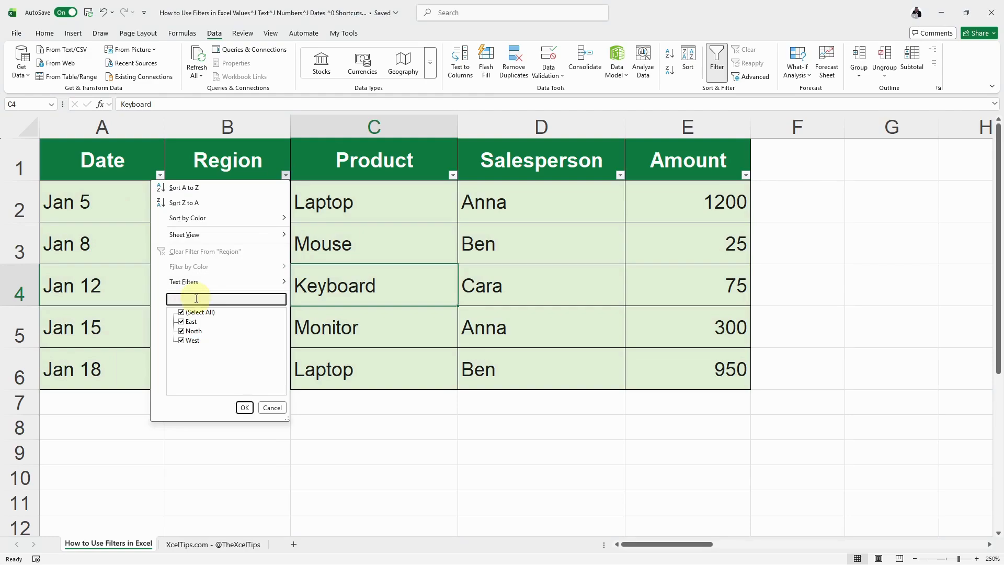
left_click(92, 315)
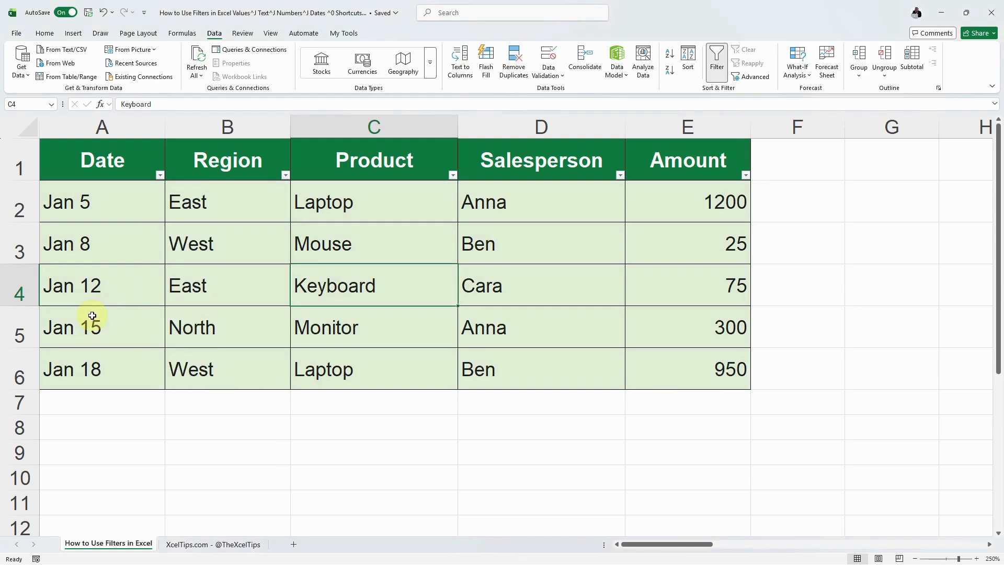